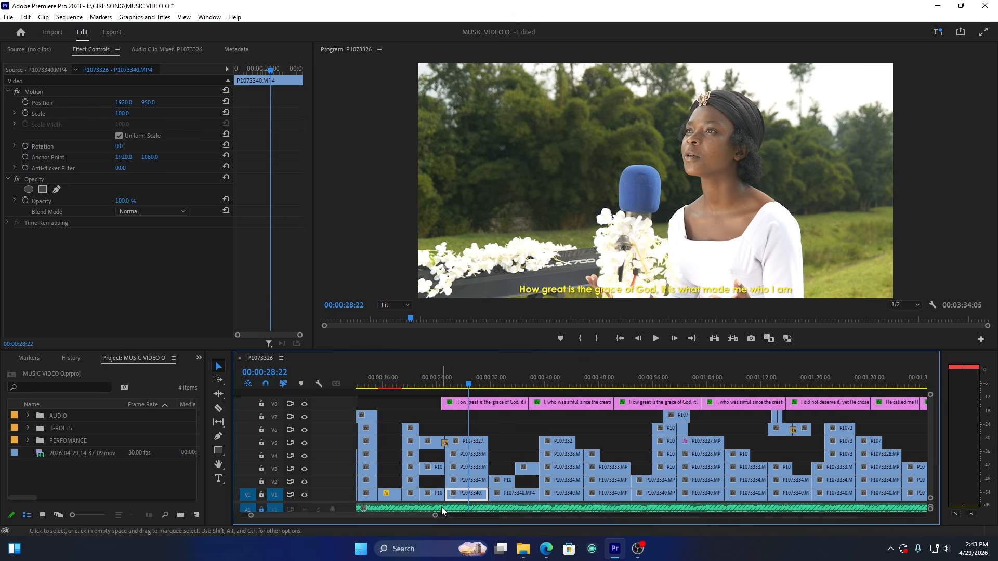
Fit the whole sequence in the timeline view and switch to the Color workspace
left_click_drag(435, 516, 578, 527)
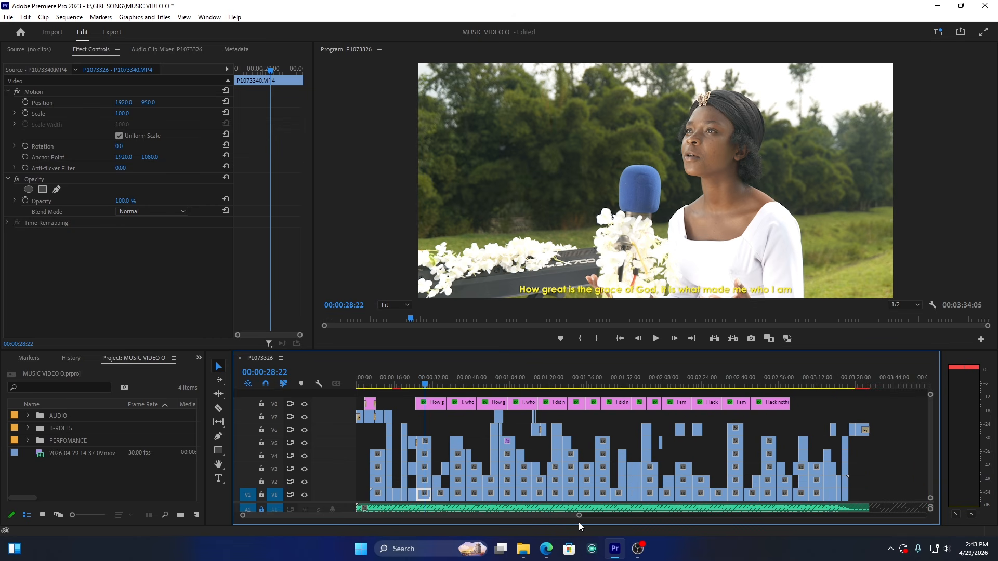
left_click(937, 33)
left_click(854, 135)
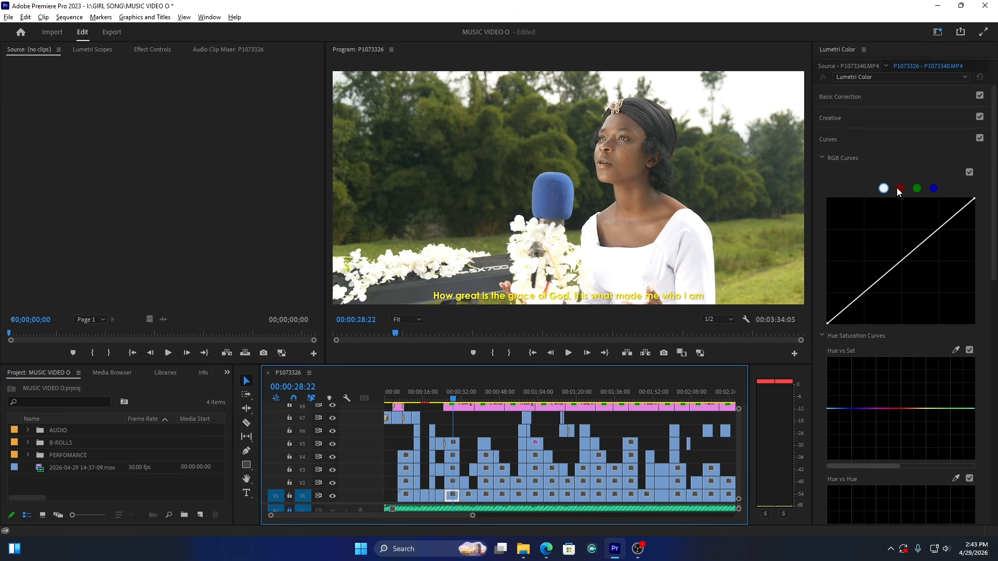
Review the ungraded footage at several points along the sequence, from about 36 seconds to 00:02:18:12
left_click_drag(471, 518, 545, 516)
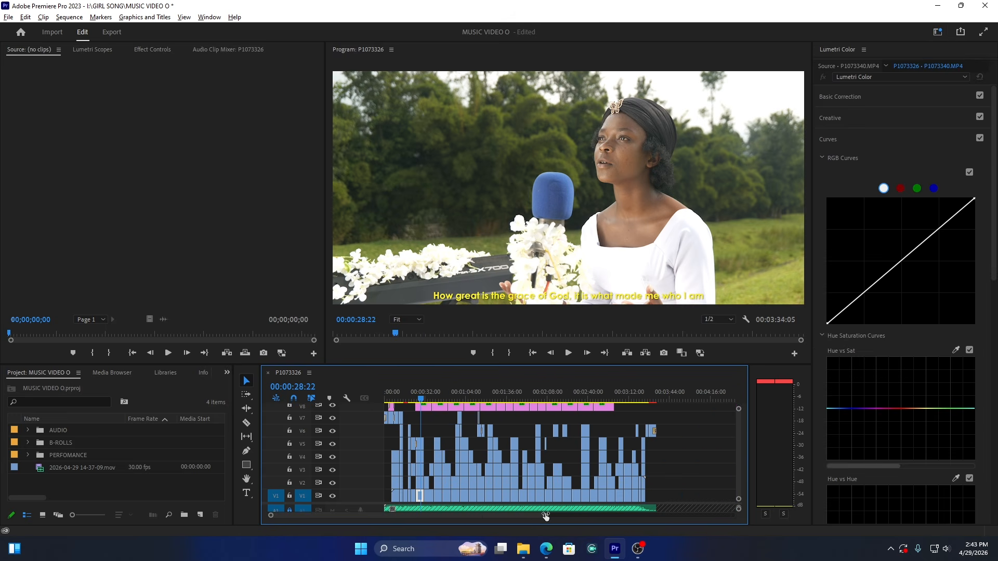
left_click(426, 388)
left_click(433, 388)
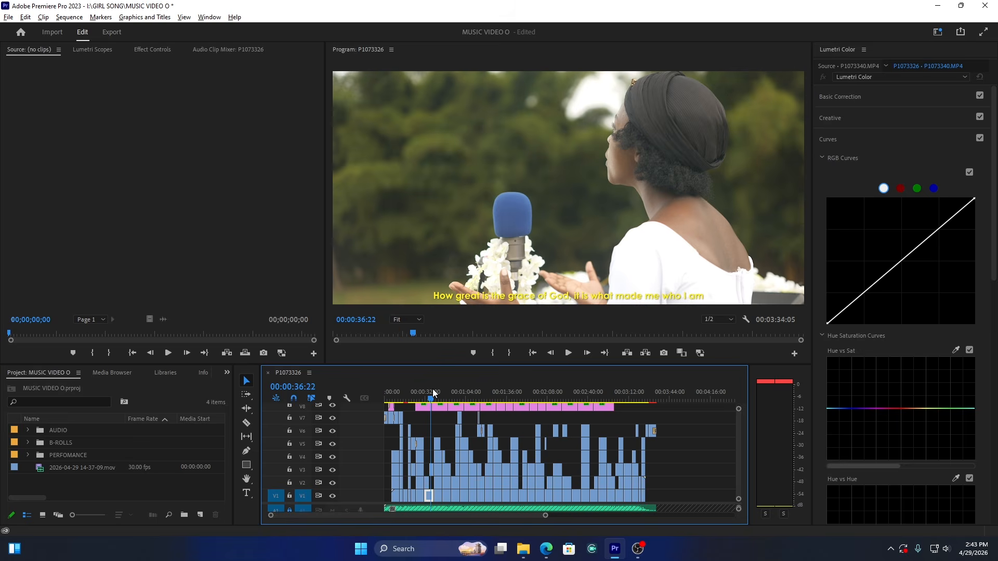
left_click(441, 389)
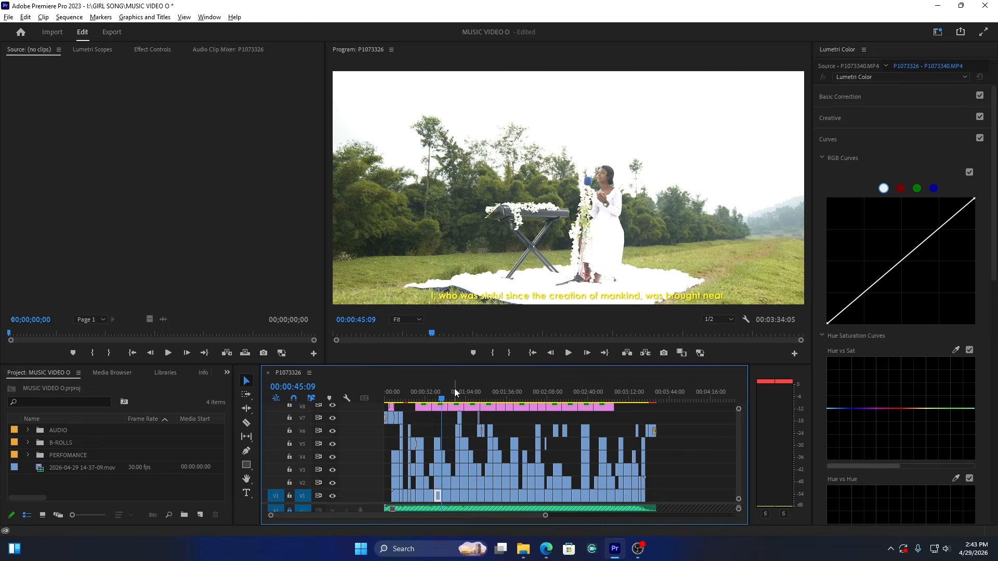
left_click(497, 388)
left_click(508, 388)
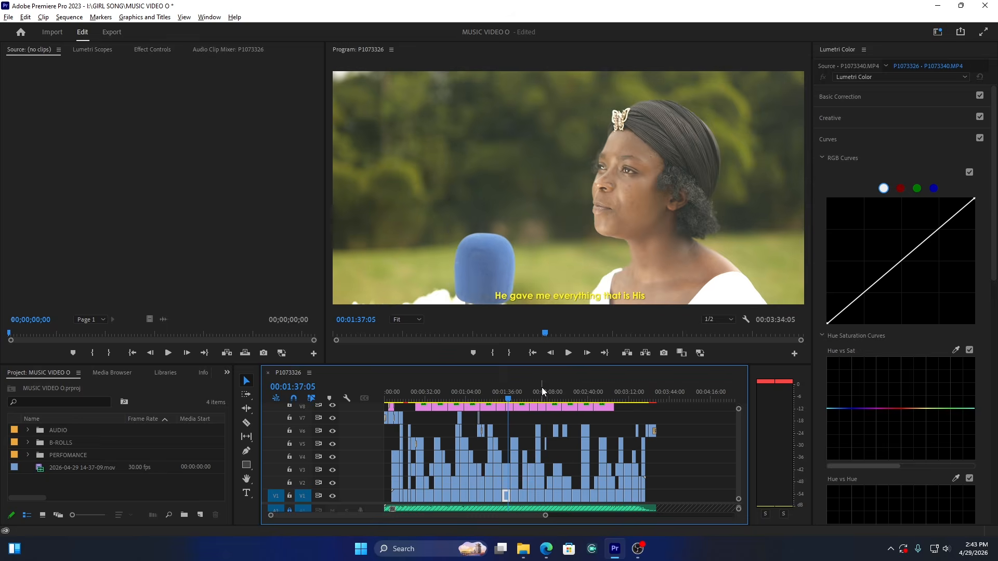
left_click(561, 388)
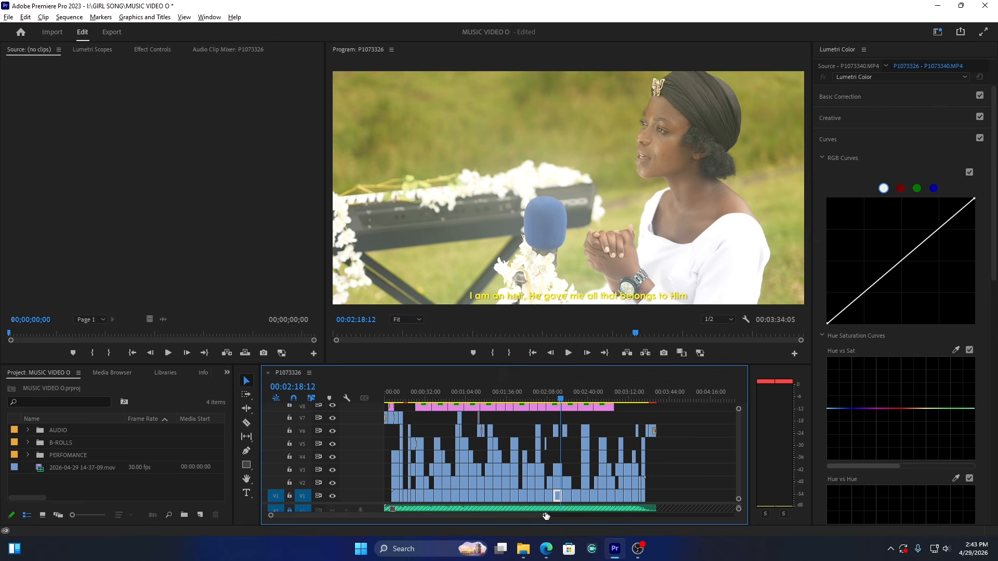
Create an adjustment layer with the default settings and place it on track V8 near the end of the sequence
scroll(546, 515, "down", 3)
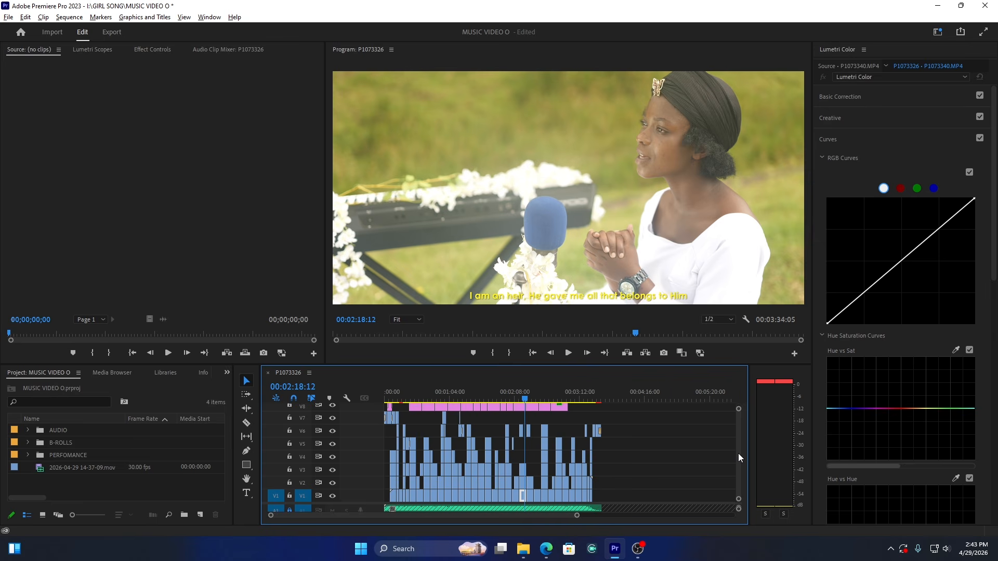
scroll(738, 453, "up", 3)
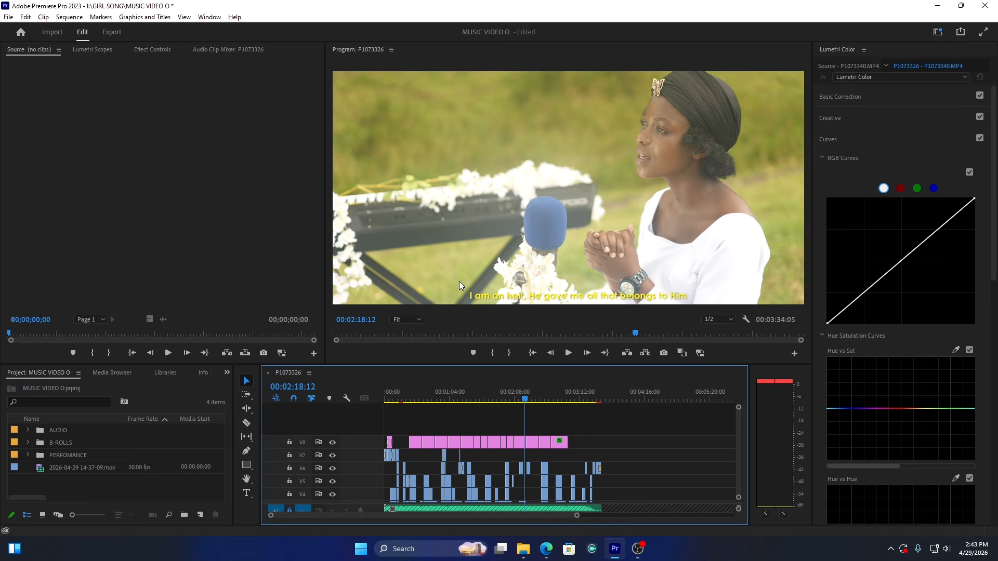
left_click(201, 513)
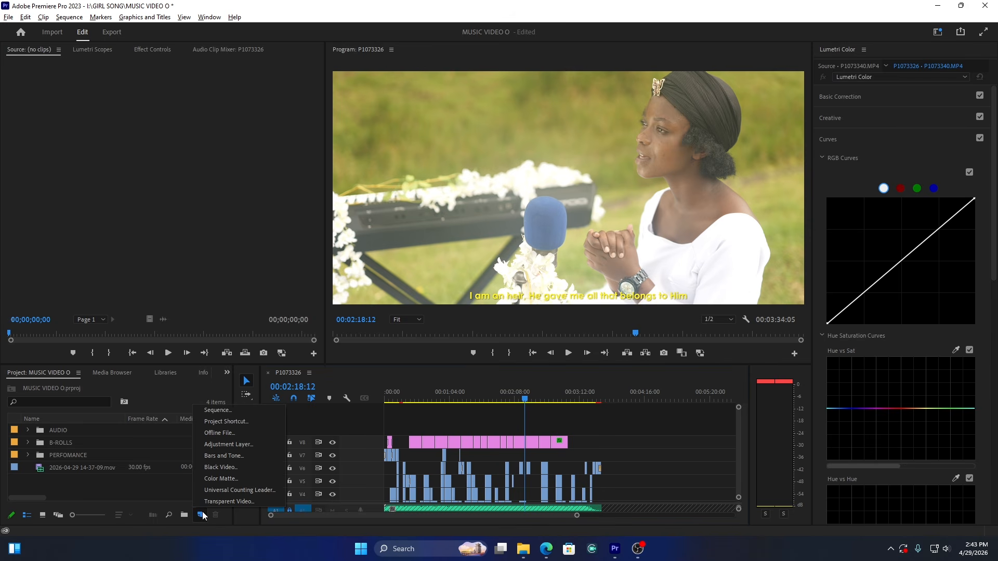
left_click(252, 444)
left_click(518, 309)
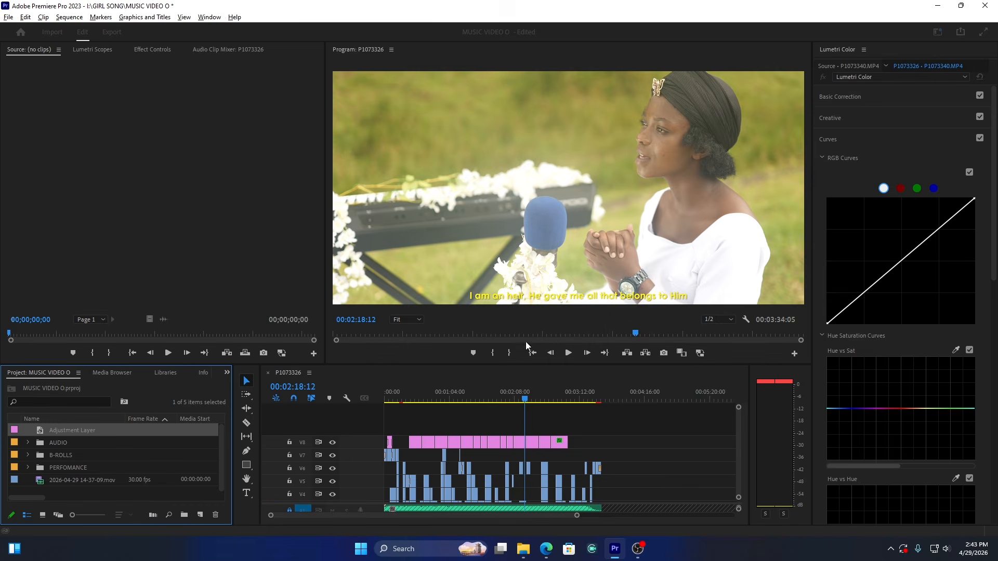
left_click_drag(70, 429, 599, 444)
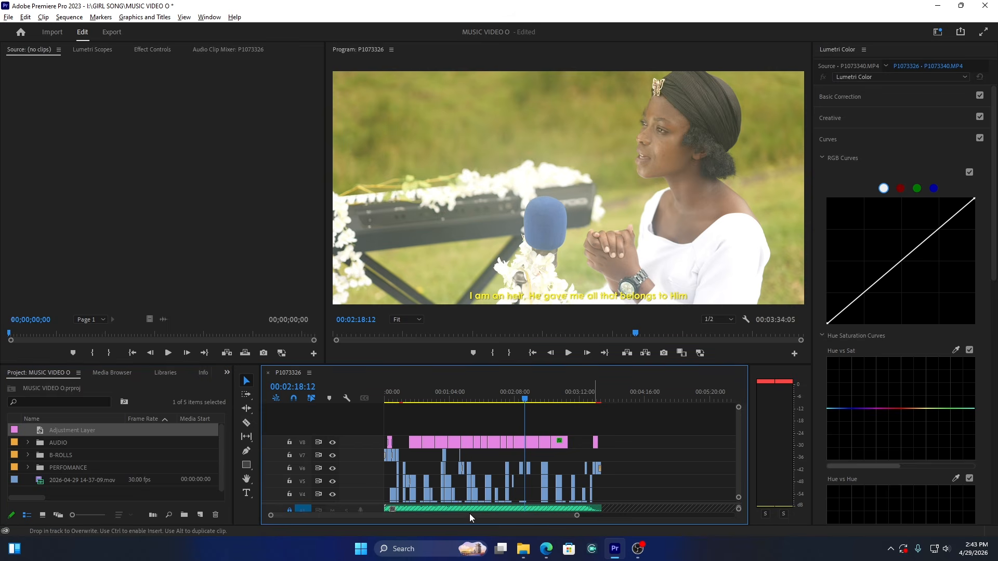
Move all the subtitle clips from track V8 up to track V10, leaving the adjustment layer where it is
left_click_drag(578, 517, 533, 516)
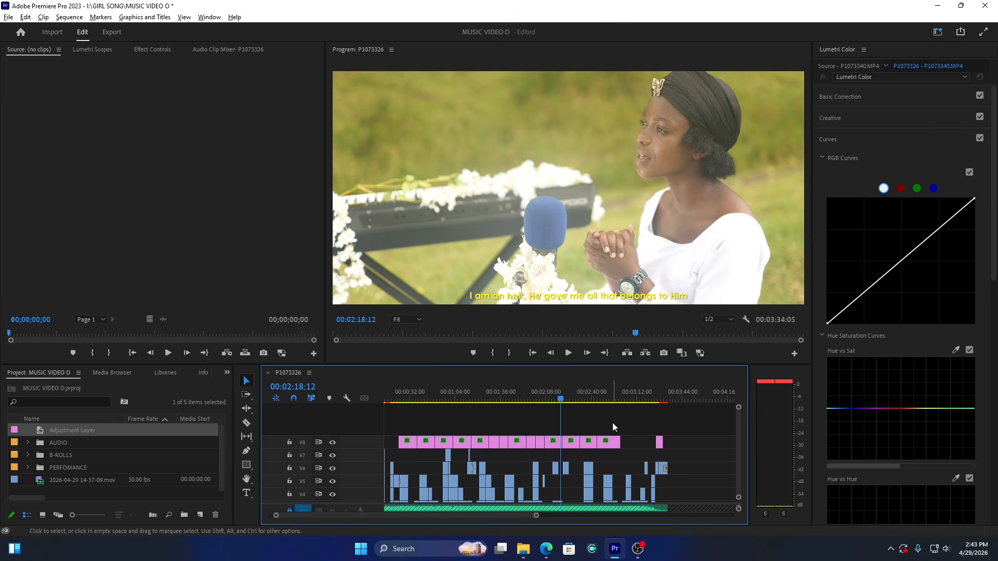
left_click_drag(616, 422, 352, 445)
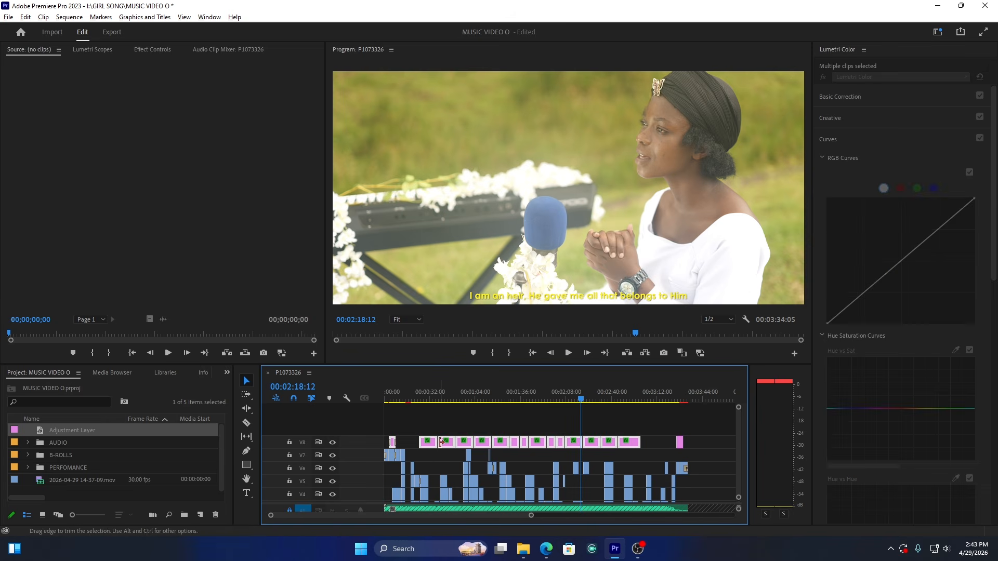
left_click_drag(448, 441, 447, 436)
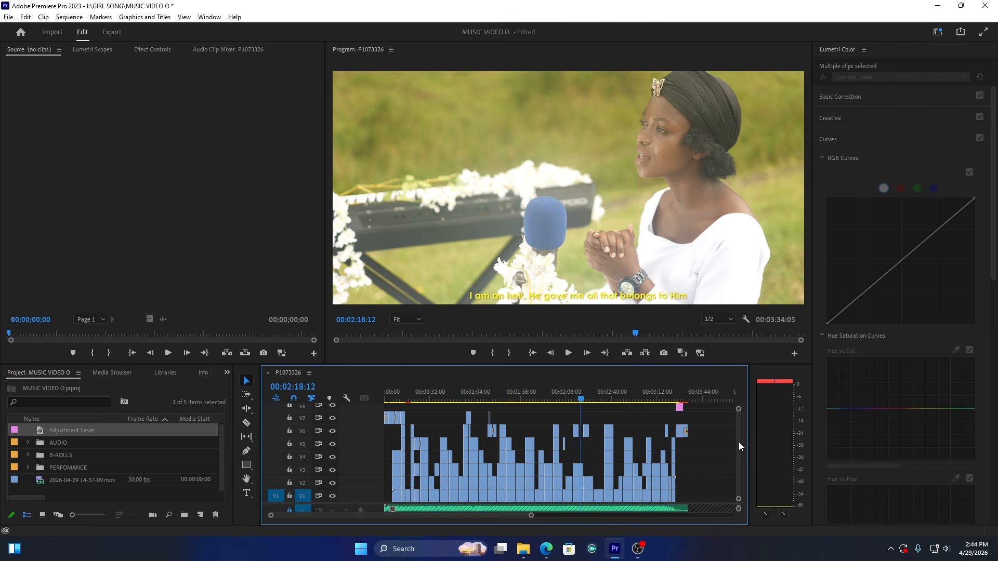
left_click_drag(739, 445, 742, 426)
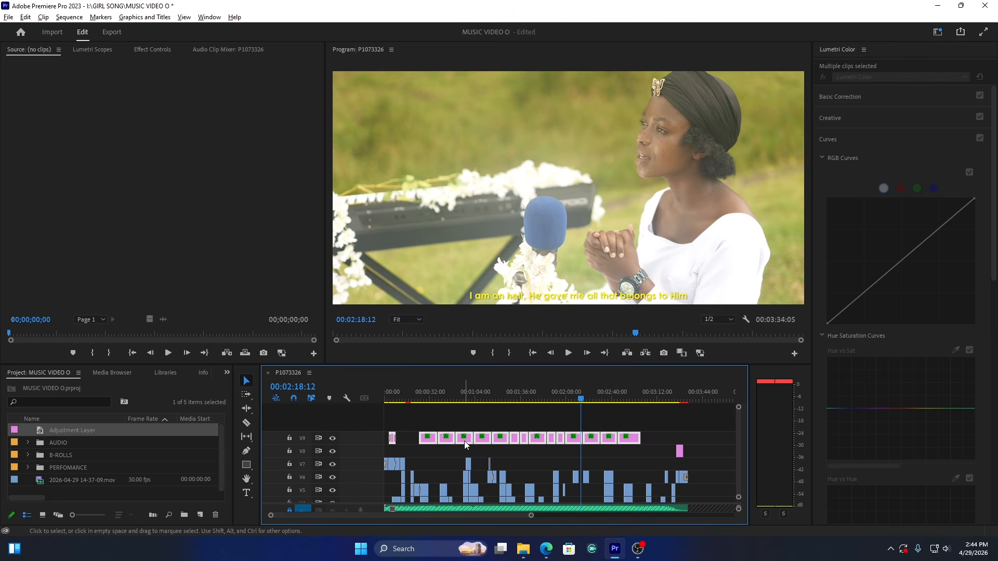
left_click_drag(464, 443, 465, 426)
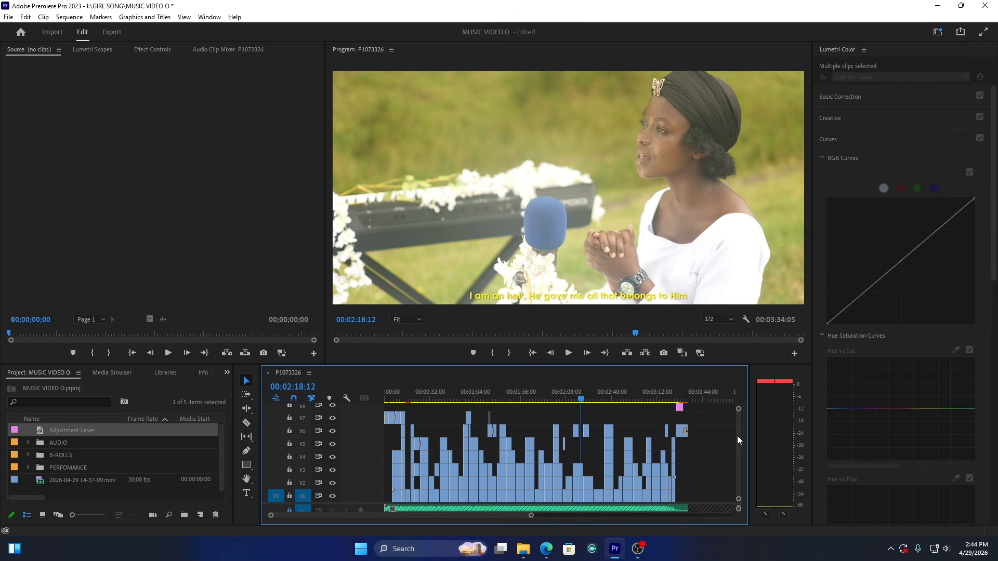
scroll(737, 435, "up", 3)
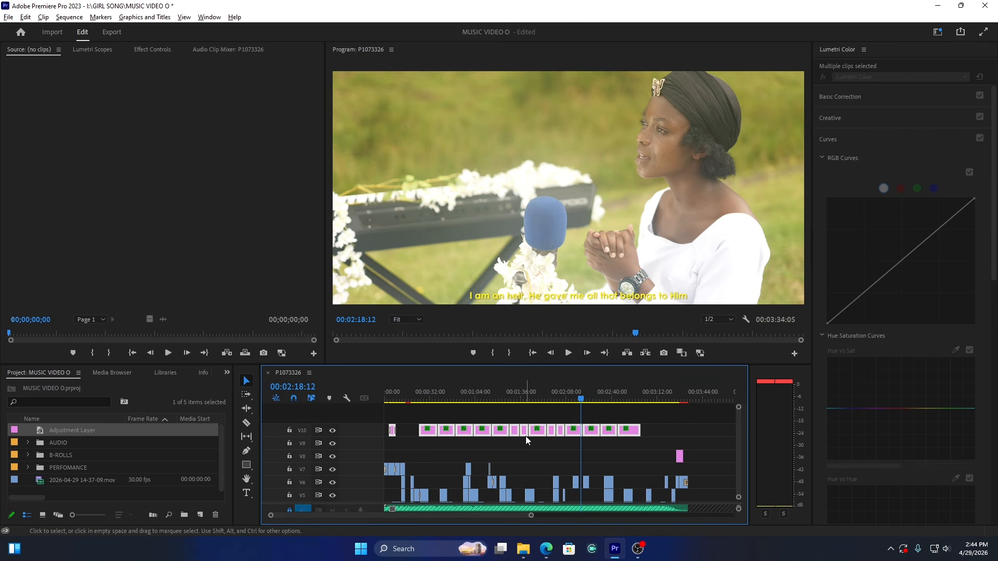
Extend both ends of the adjustment layer on V8 so it spans the whole sequence
left_click_drag(676, 456, 384, 462)
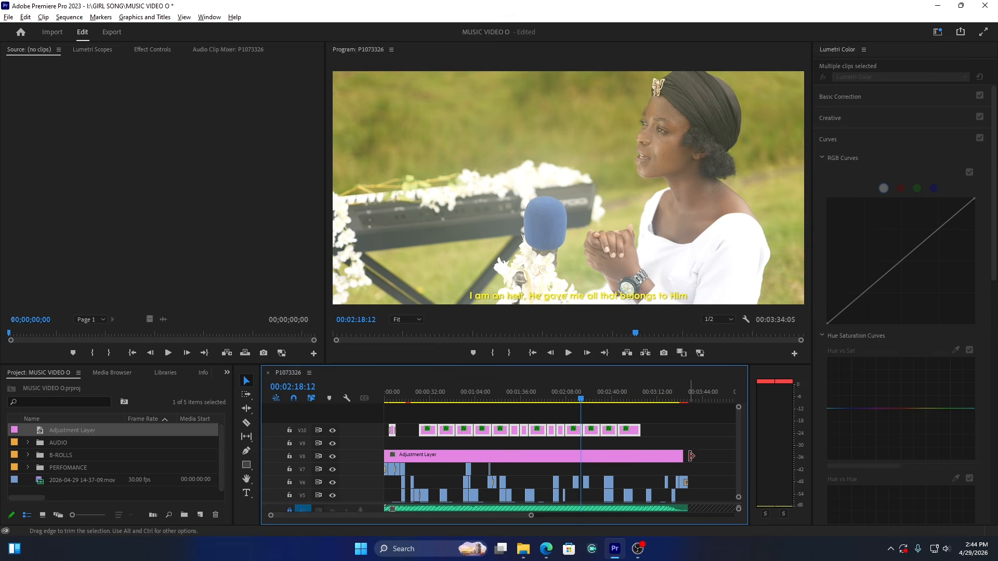
left_click_drag(691, 456, 687, 458)
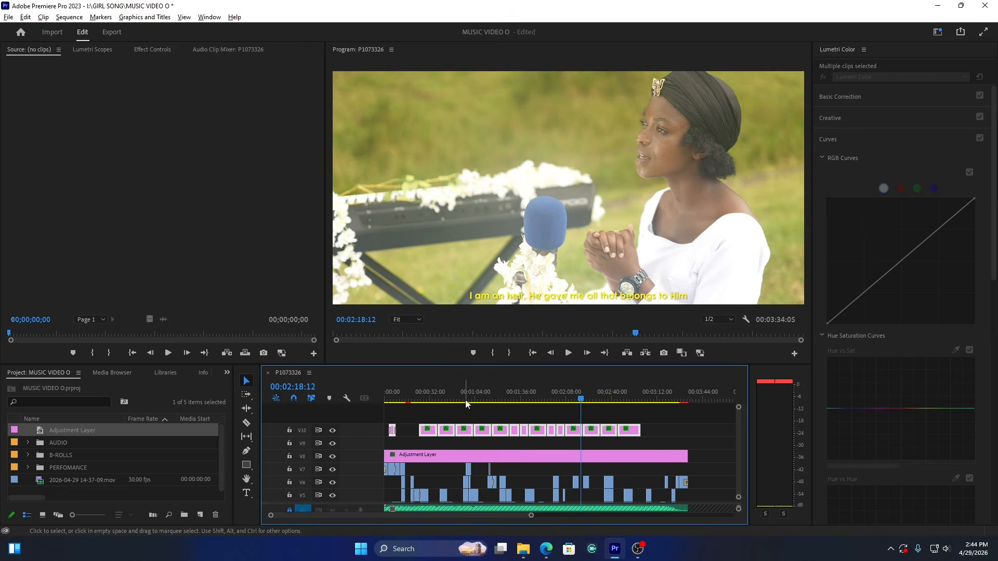
Move the playhead to 00:00:28:27, select the adjustment layer, and widen the timeline area
left_click_drag(445, 398, 428, 398)
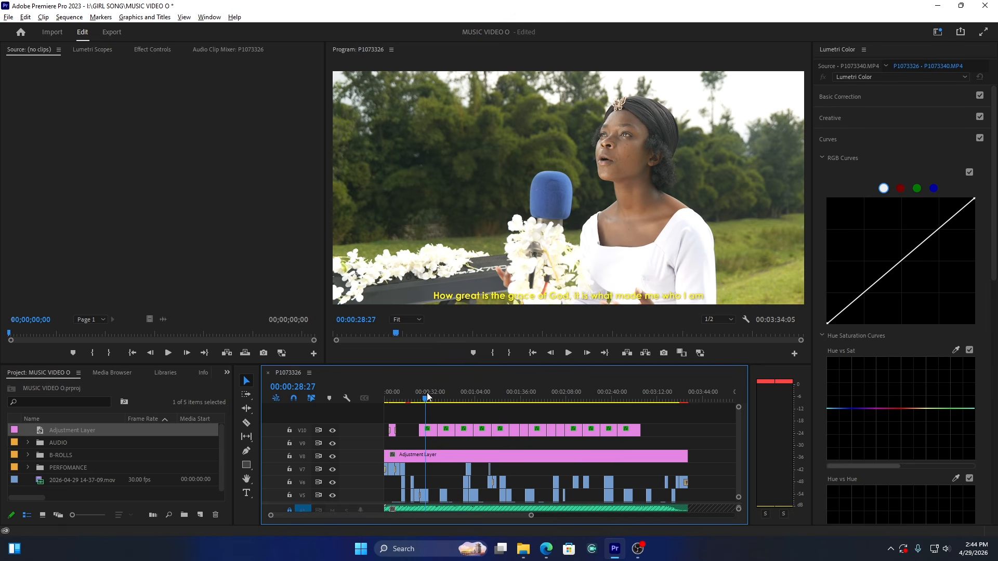
left_click_drag(530, 517, 438, 515)
left_click(457, 459)
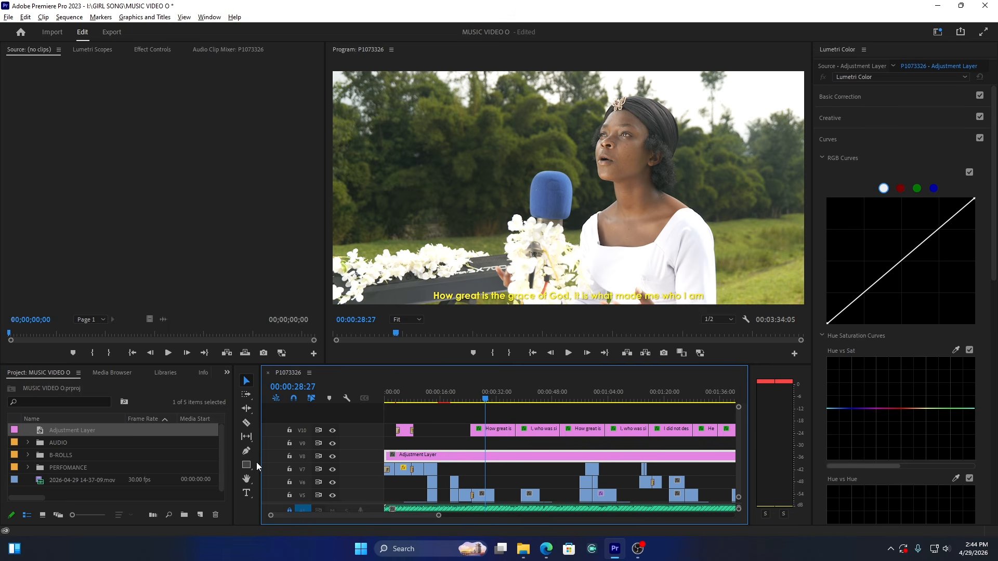
left_click_drag(256, 462, 111, 477)
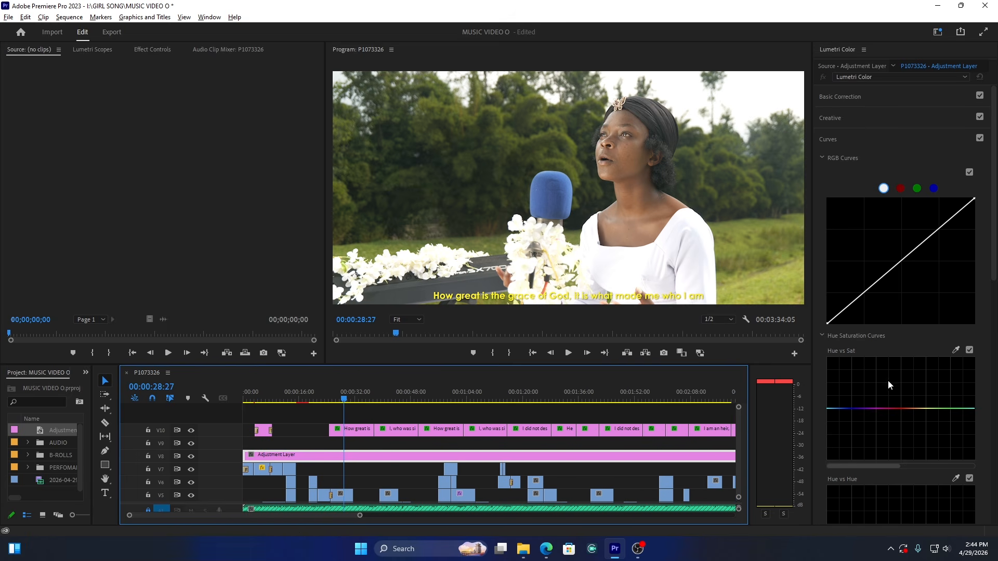
left_click(844, 98)
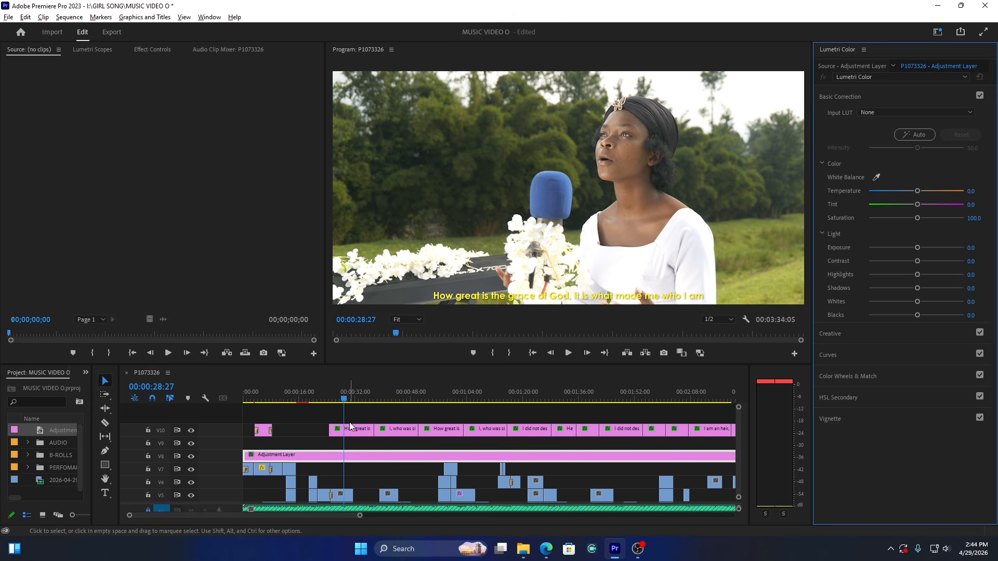
left_click(845, 99)
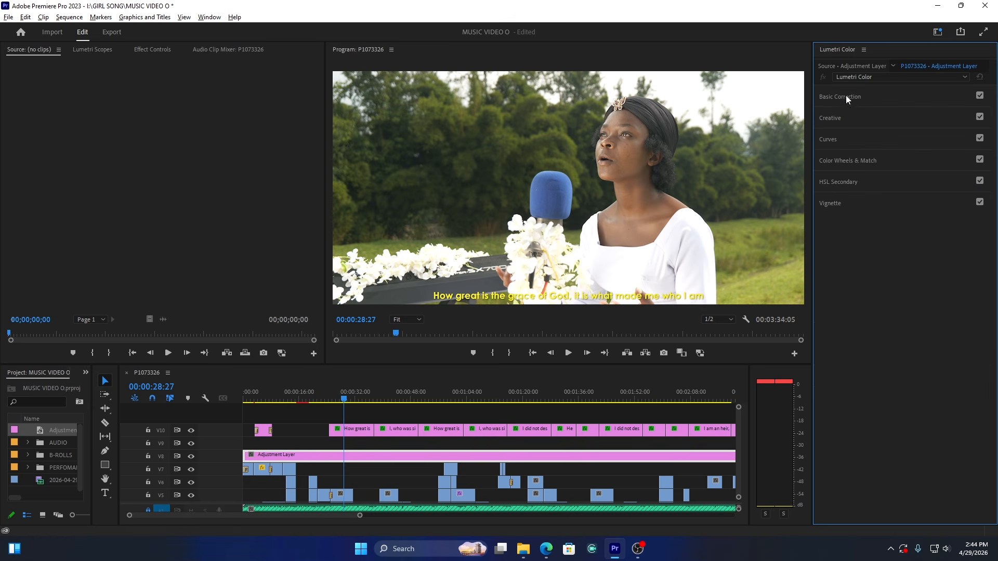
Select the adjustment layer on V8 and expand the Creative section of its Lumetri Color settings
left_click(345, 456)
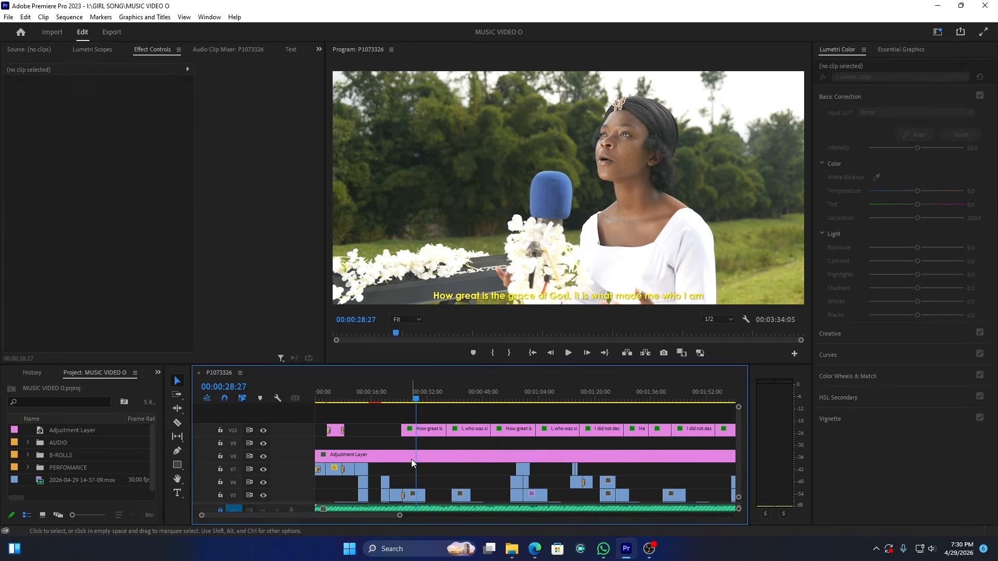
left_click(412, 460)
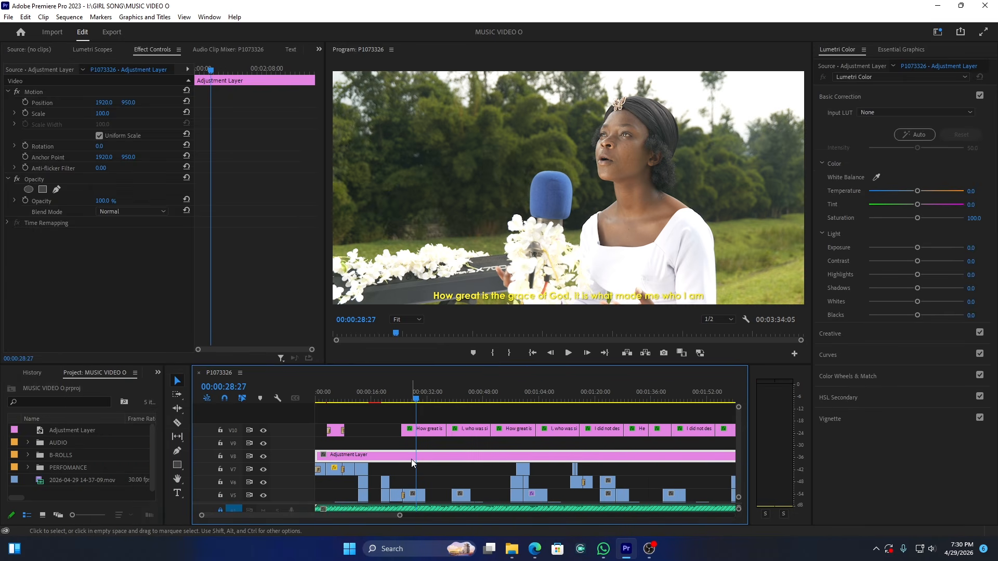
left_click(843, 97)
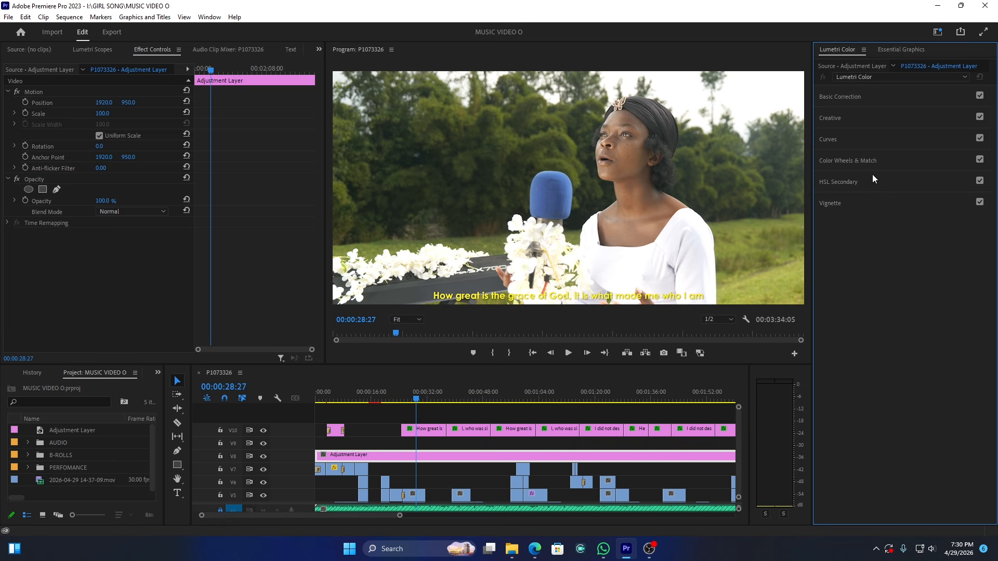
left_click(833, 138)
left_click(834, 138)
left_click(843, 116)
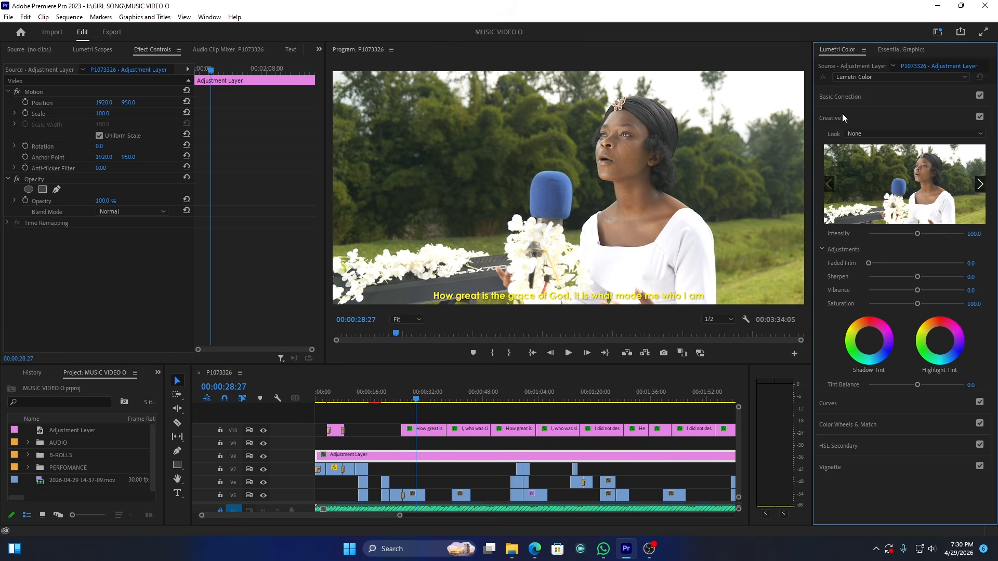
Apply the Look 1 LUT from the Look folder of DirectorQim Package Luts 2 as the adjustment layer's creative look
left_click(868, 133)
left_click(850, 166)
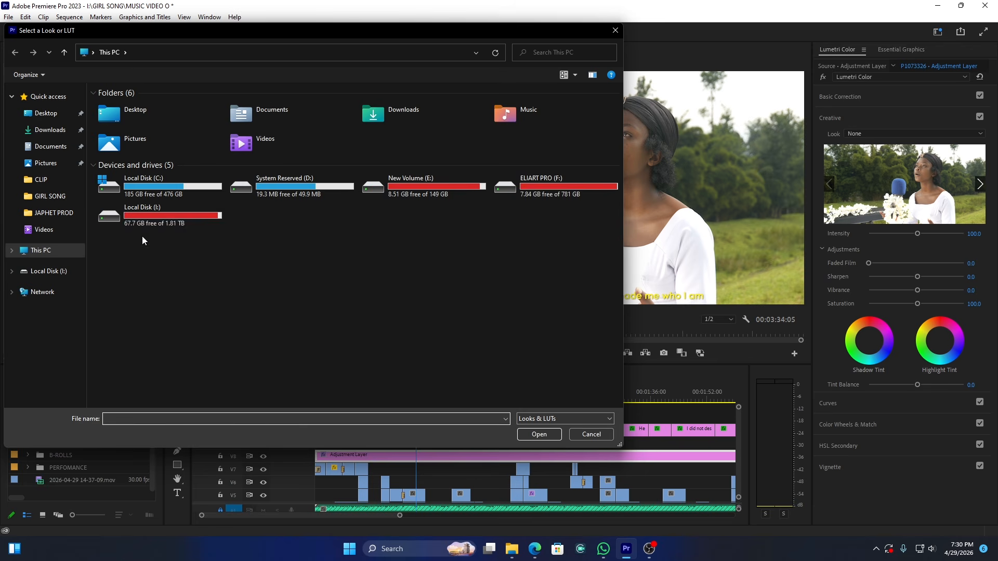
double_click(194, 208)
double_click(167, 136)
double_click(161, 111)
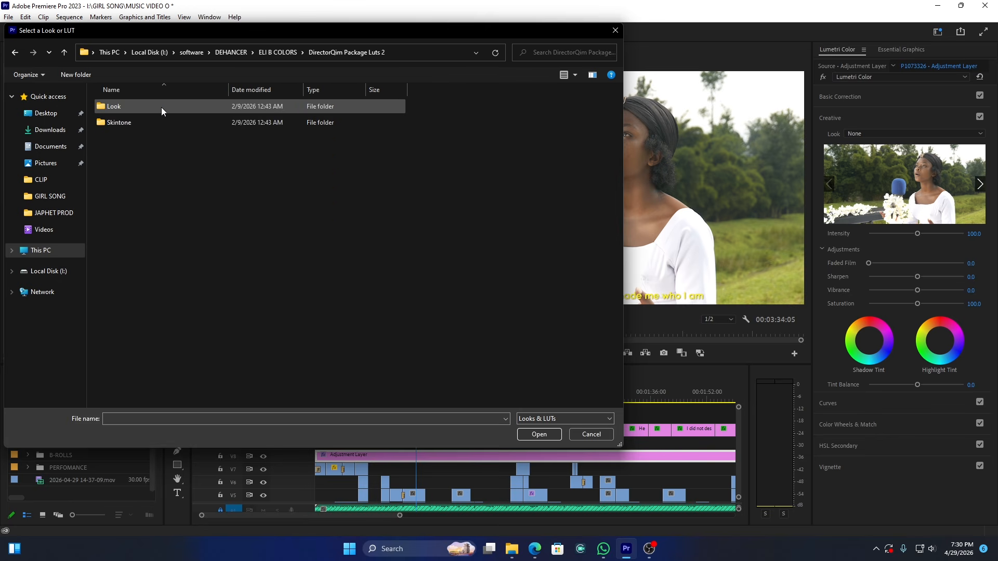
double_click(158, 104)
double_click(144, 106)
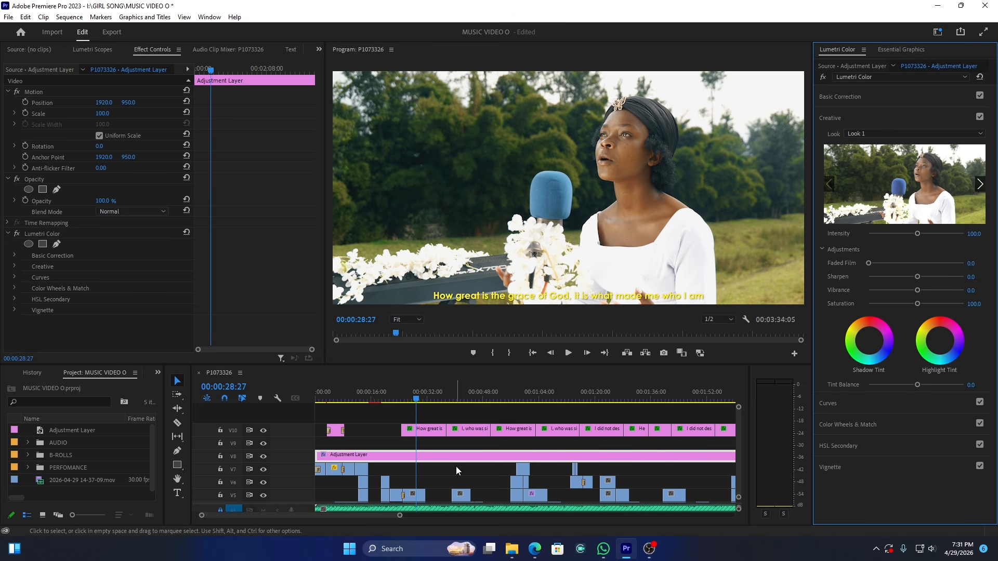
Review the graded footage at several points along the sequence, up to 00:03:06:27
left_click_drag(398, 515, 435, 514)
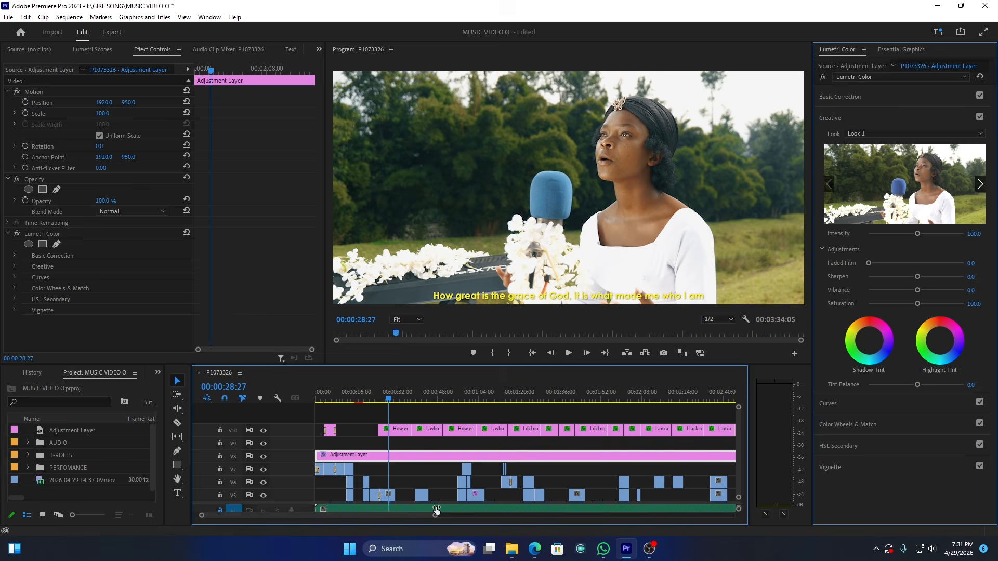
left_click(488, 395)
left_click_drag(528, 392, 710, 393)
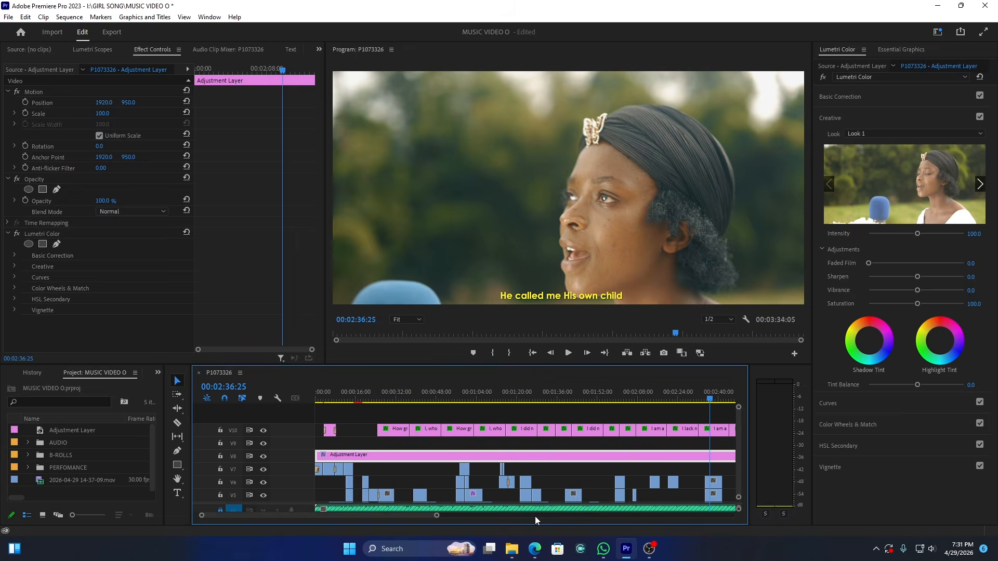
left_click_drag(436, 516, 516, 514)
left_click(586, 393)
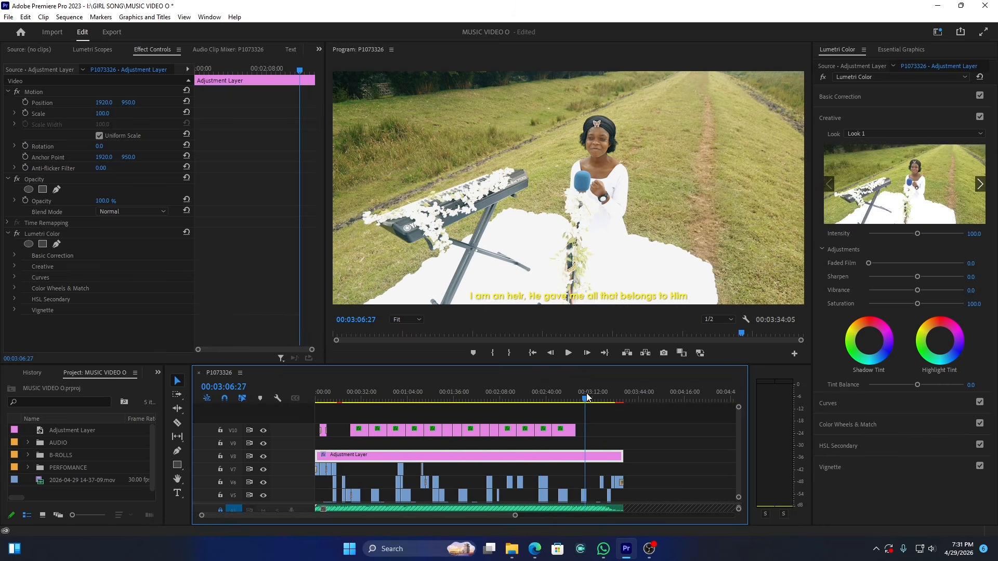
At 00:00:35:19, shift the adjustment layer's yellow hues toward green on the Hue vs Hue curve, anchoring orange and green
left_click(368, 399)
mouse_move(369, 400)
left_mouse_down()
mouse_move(358, 397)
mouse_move(366, 398)
left_mouse_up()
left_click_drag(516, 516, 385, 515)
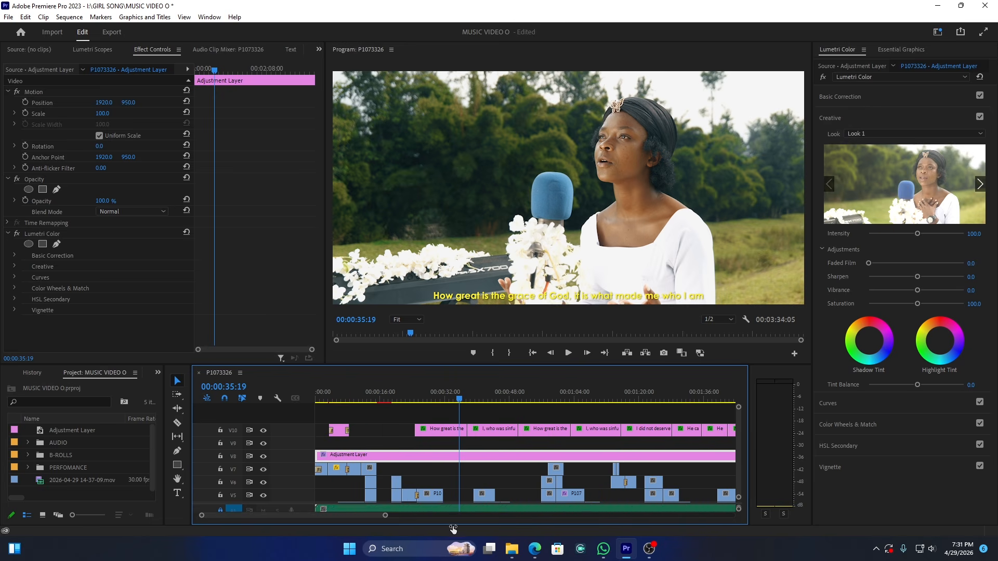
left_click(831, 119)
left_click(825, 139)
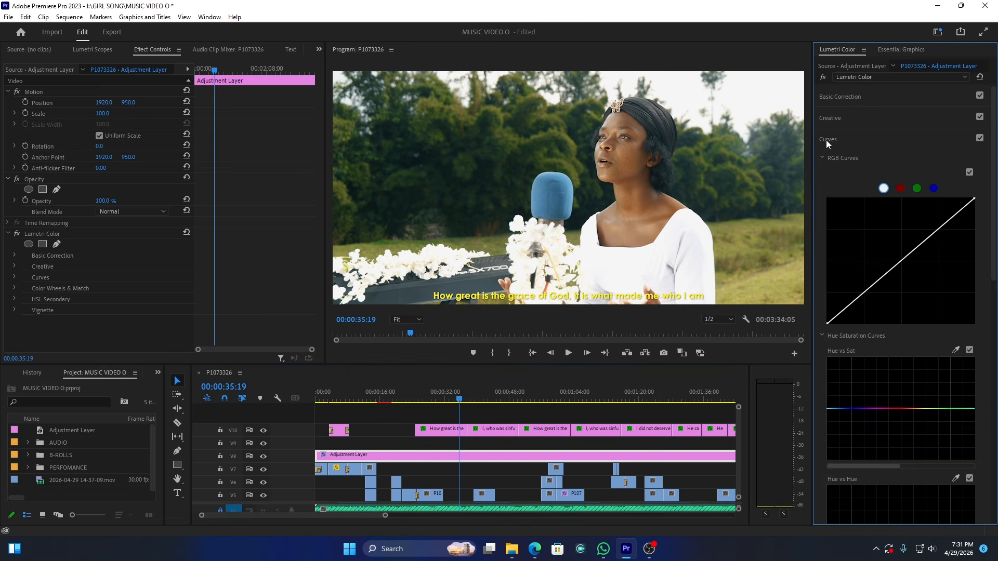
scroll(902, 262, "down", 5)
scroll(929, 287, "down", 1)
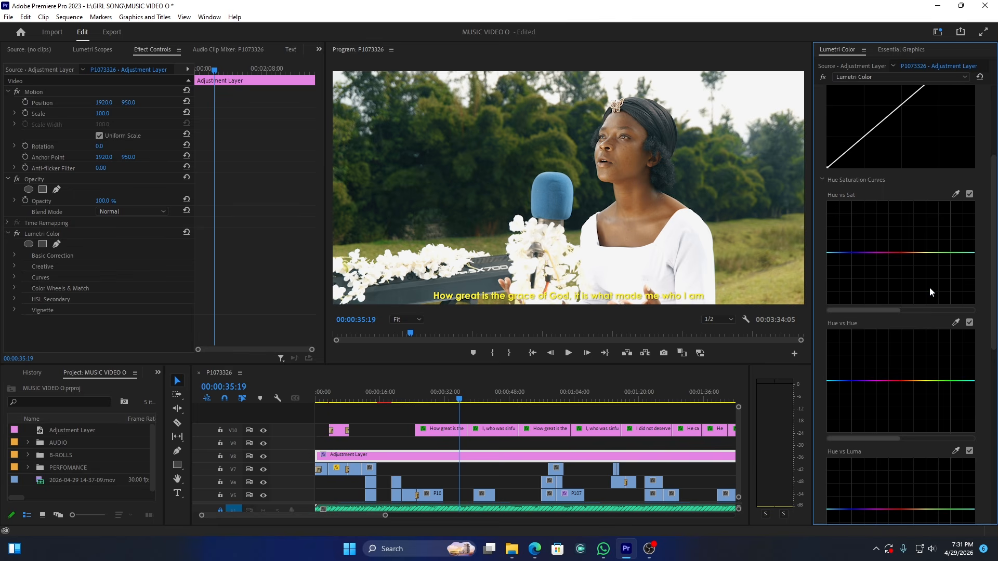
left_click(915, 381)
left_click(961, 381)
left_click_drag(926, 381, 920, 393)
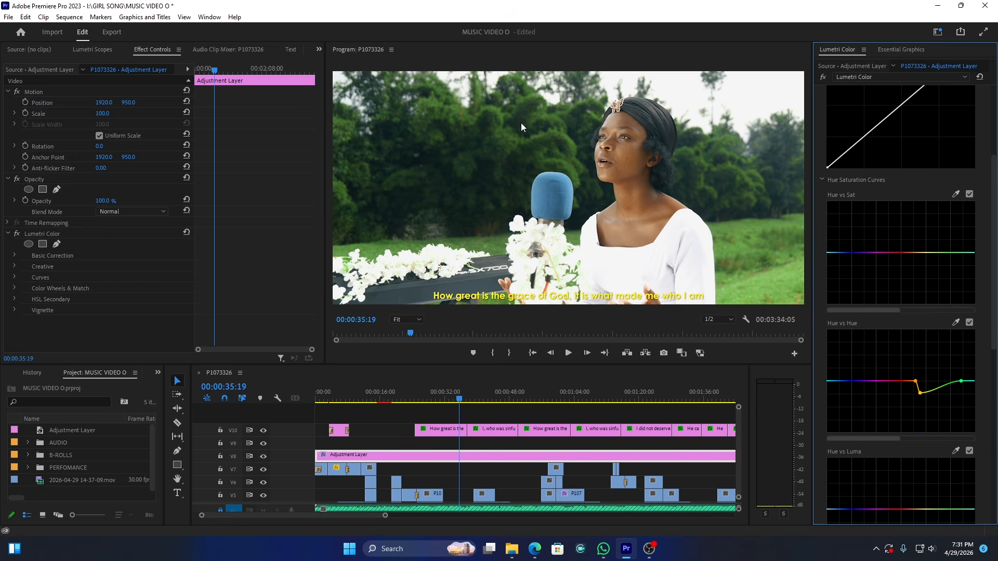
Darken the yellow tones slightly on the adjustment layer's Hue vs Luma curve, with an anchor point at orange
scroll(931, 394, "down", 3)
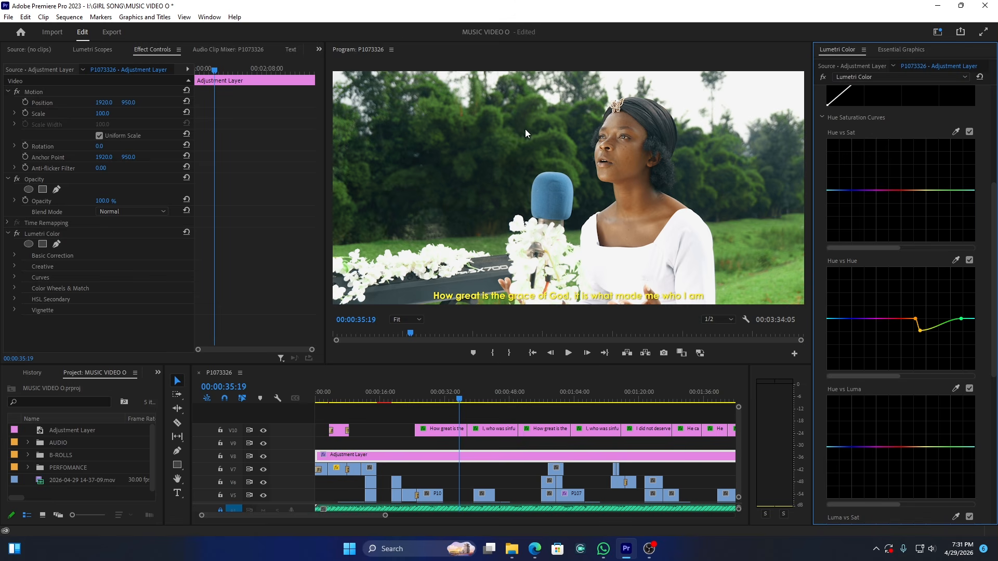
left_click(916, 447)
left_click_drag(921, 447, 924, 456)
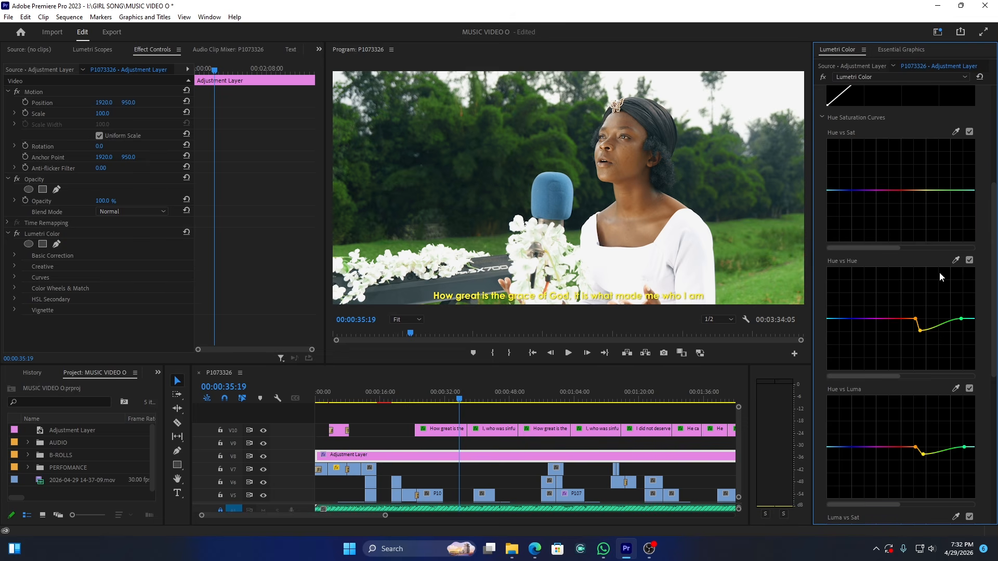
Raise blue saturation on the adjustment layer's Hue vs Sat curve, anchoring the purple and green hues
left_click(865, 190)
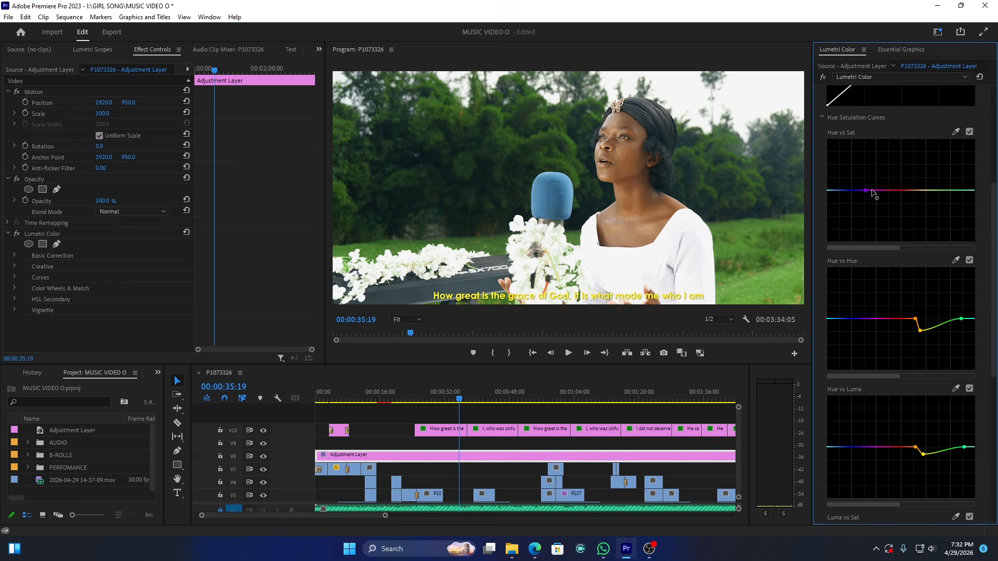
left_click(956, 190)
left_click_drag(838, 190, 837, 178)
Review the graded footage at 00:00:11:25, 00:00:05:08, 00:00:33:00 and 00:00:56:12
left_click(363, 399)
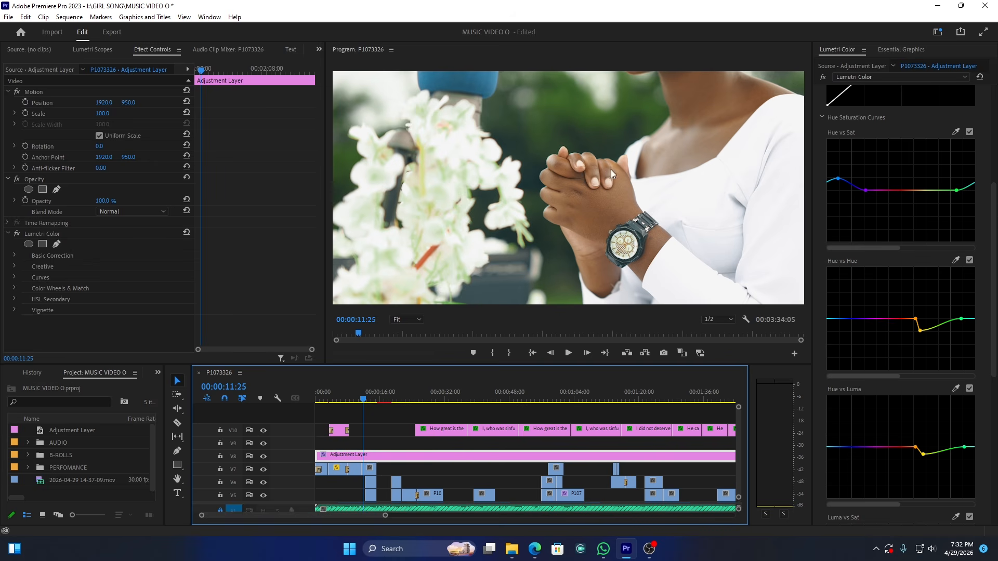
left_click(337, 395)
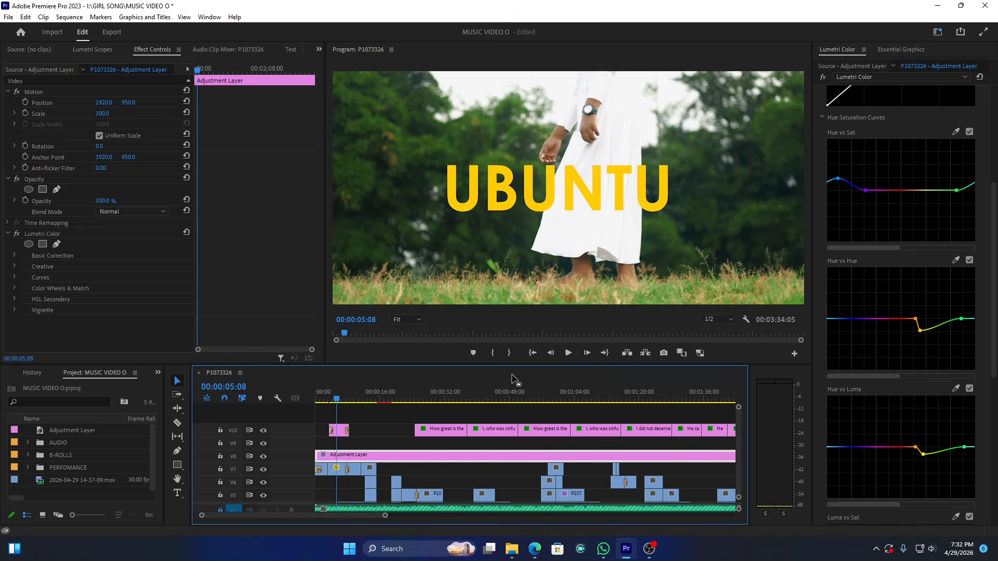
left_click(448, 396)
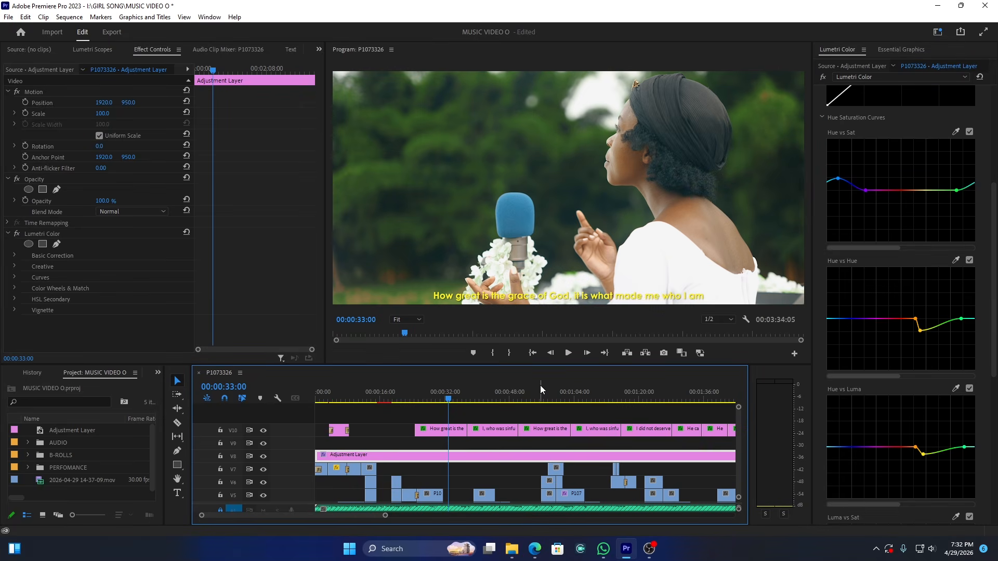
left_click(544, 389)
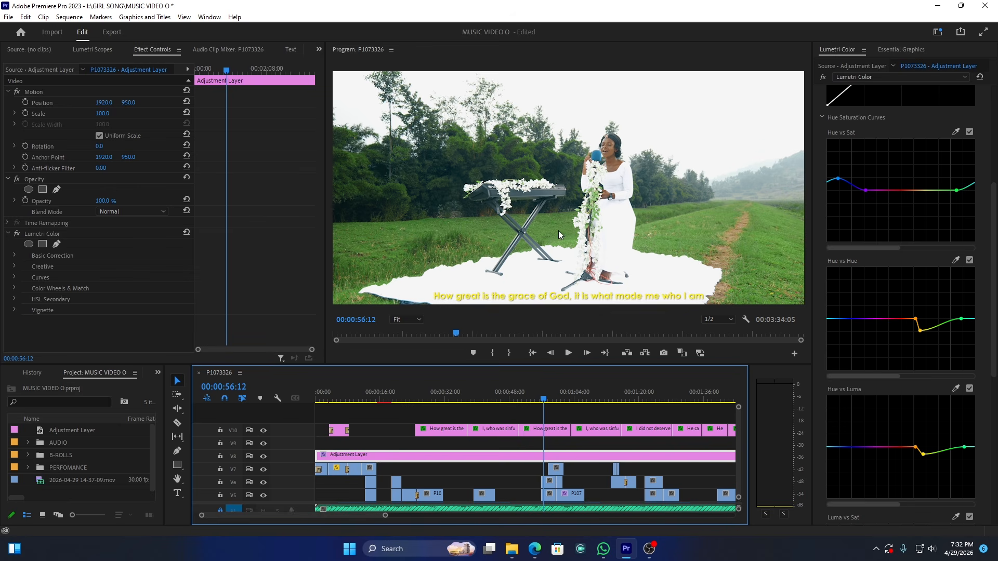
Set Highlights to -33.7 in Basic Correction for the P1073327.MP4 clip at 00:01:03:17
left_click(574, 400)
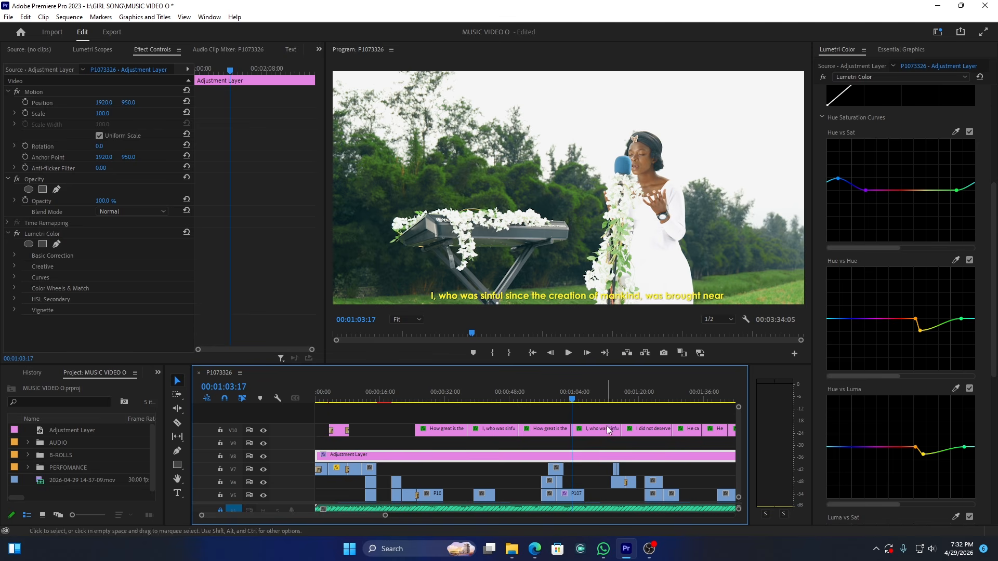
left_click(576, 496)
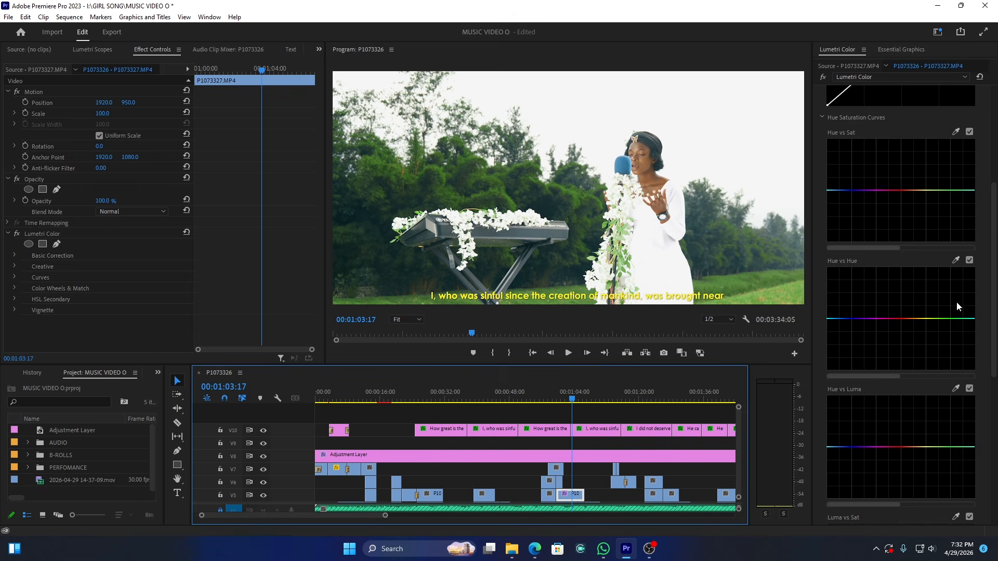
scroll(836, 132, "up", 5)
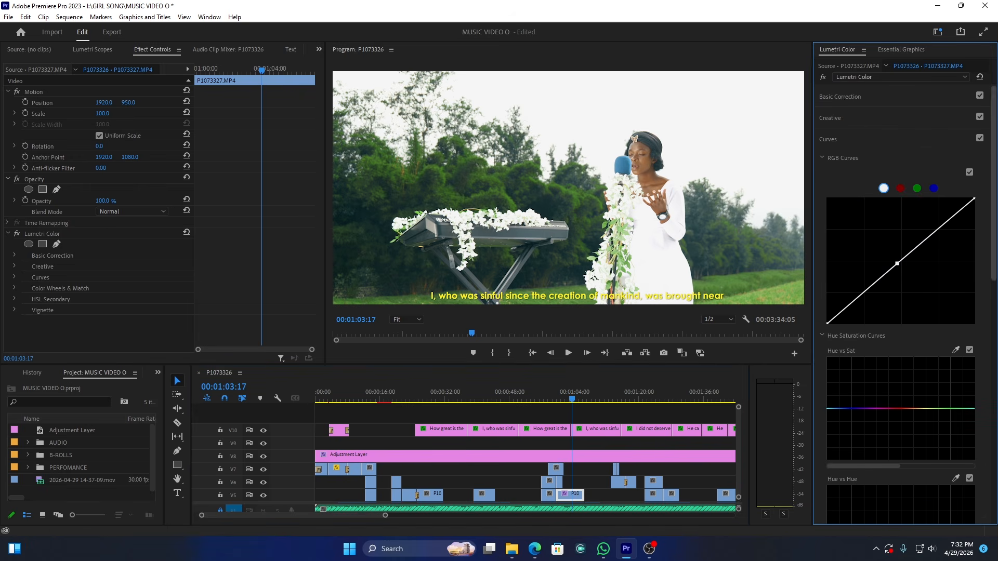
left_click(839, 96)
mouse_move(918, 275)
left_mouse_down()
mouse_move(887, 277)
mouse_move(901, 278)
left_mouse_up()
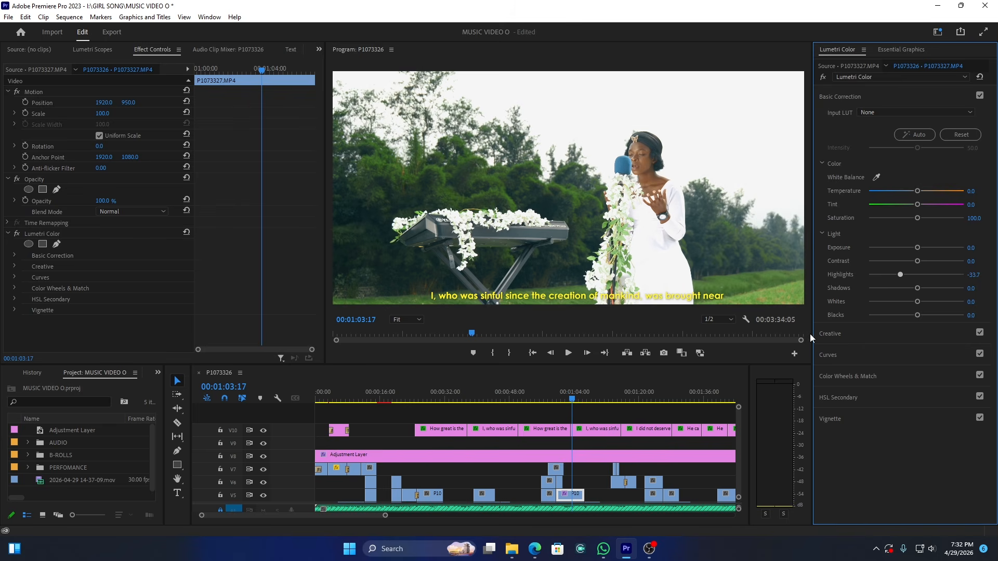
For the P1073333.MP4 clip at 00:01:18:19, set Exposure -0.3, Contrast 46.7, Highlights -33.7, Shadows -32.6 and Blacks -35.9
left_click_drag(387, 518, 419, 516)
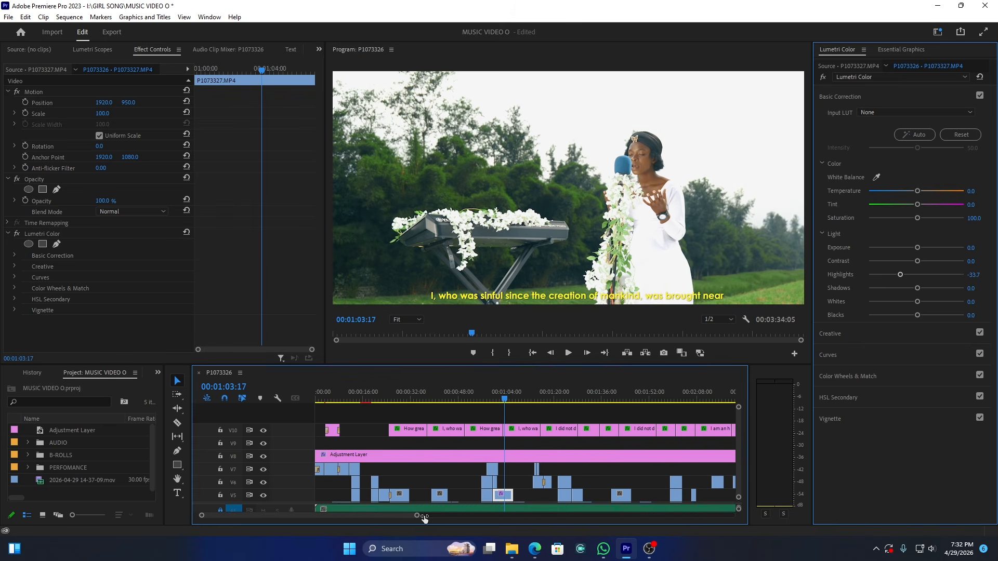
left_click(541, 396)
left_click_drag(543, 395, 549, 403)
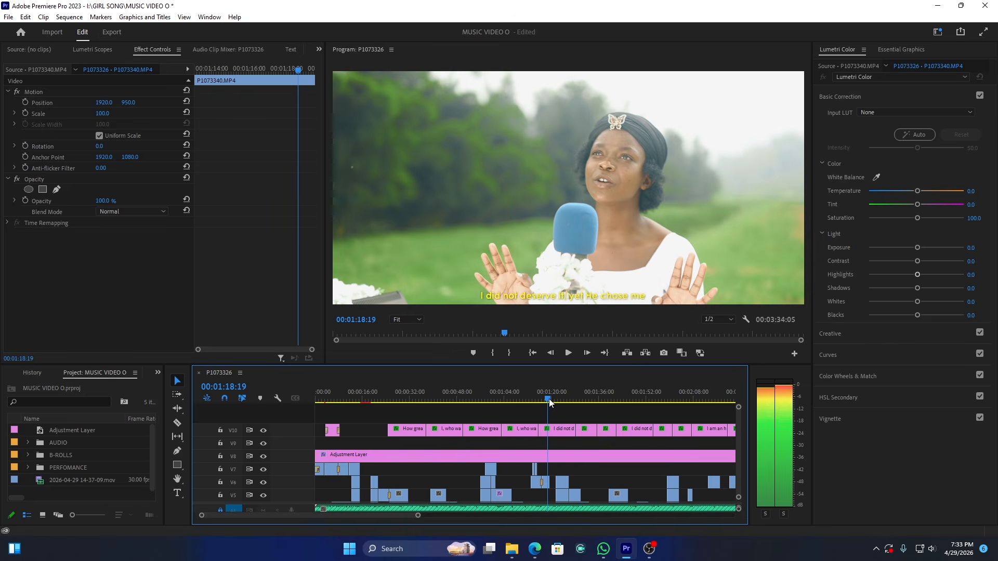
left_click(545, 485)
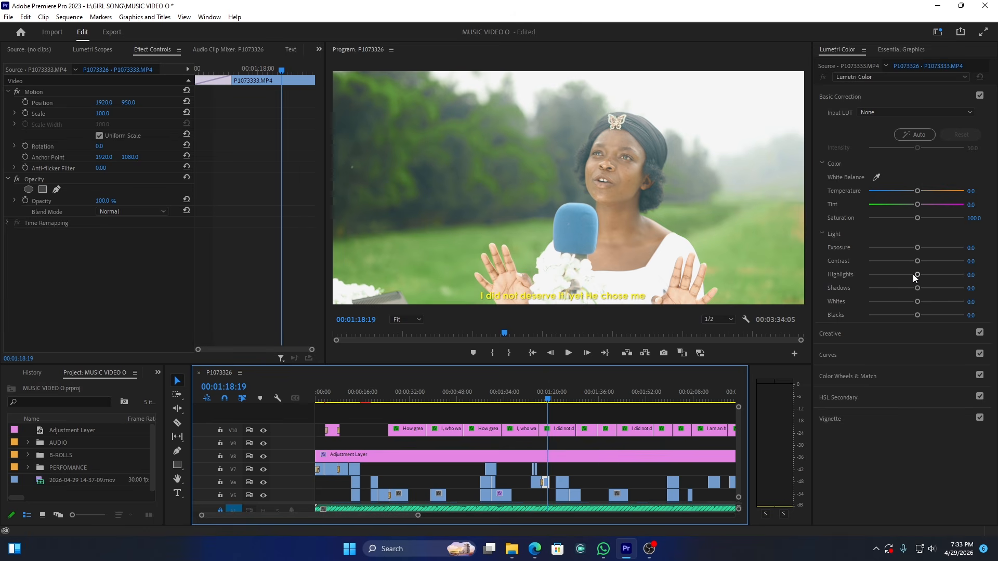
left_click_drag(915, 275, 900, 289)
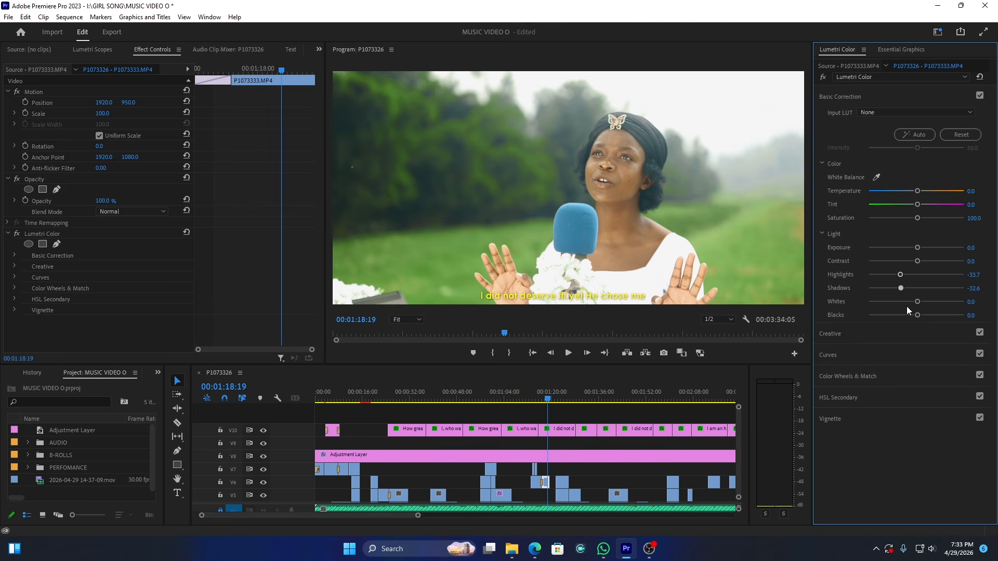
left_click_drag(918, 316, 905, 315)
mouse_move(916, 261)
left_mouse_down()
mouse_move(934, 261)
mouse_move(904, 266)
mouse_move(941, 267)
mouse_move(911, 247)
left_mouse_up()
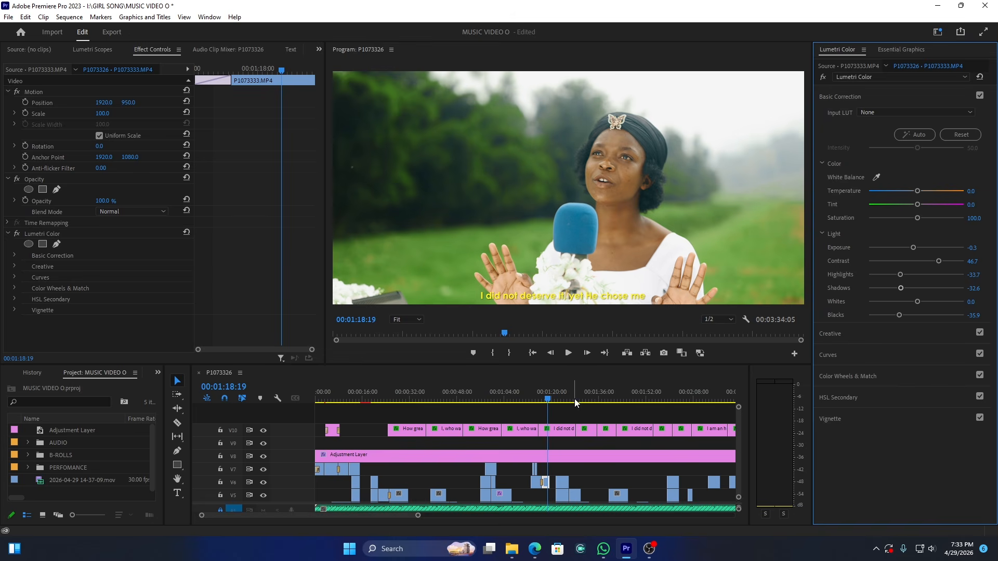
Compare the shot at 00:01:23:27 with the adjustment layer's V8 track hidden and shown
left_click(565, 389)
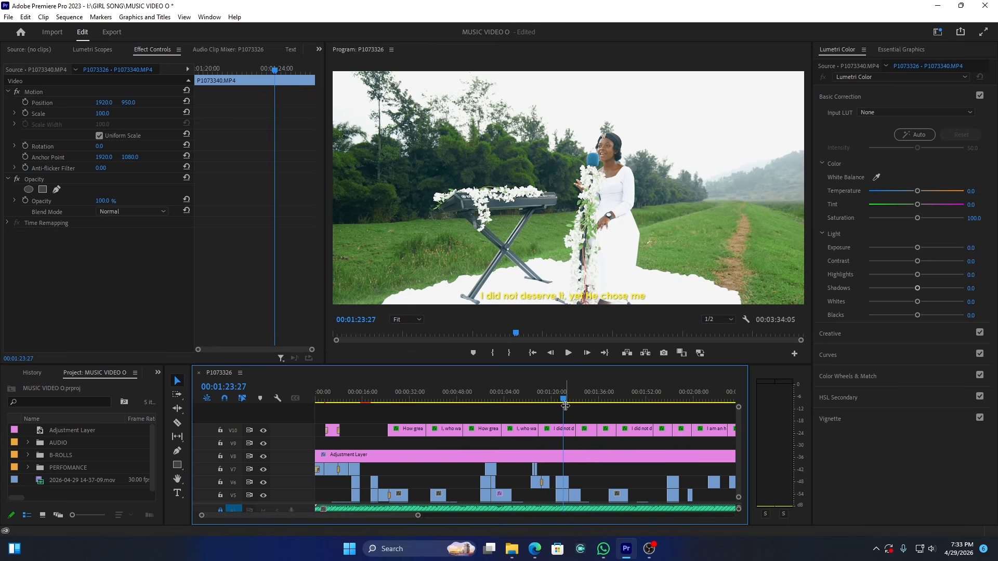
left_click(563, 481)
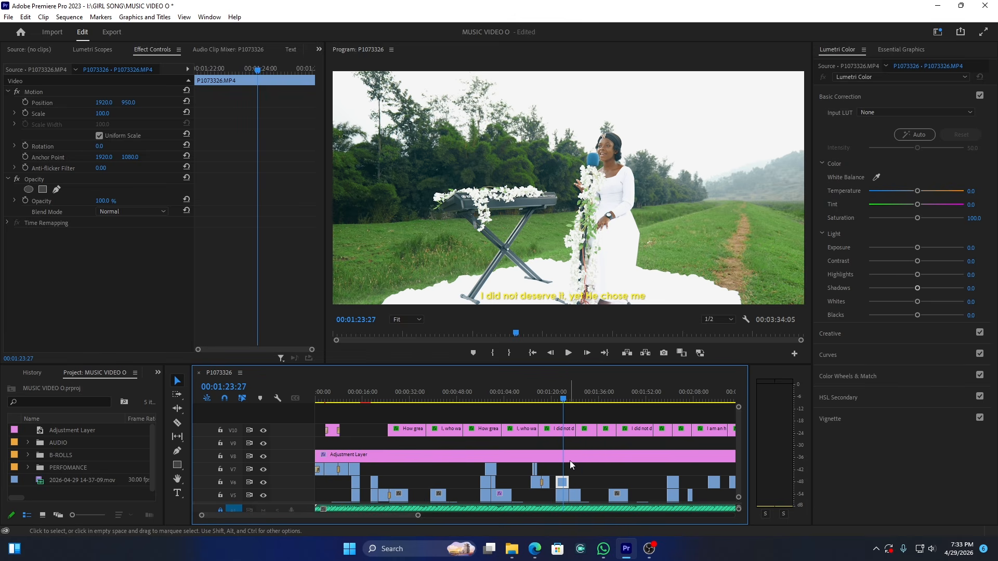
left_click(572, 460)
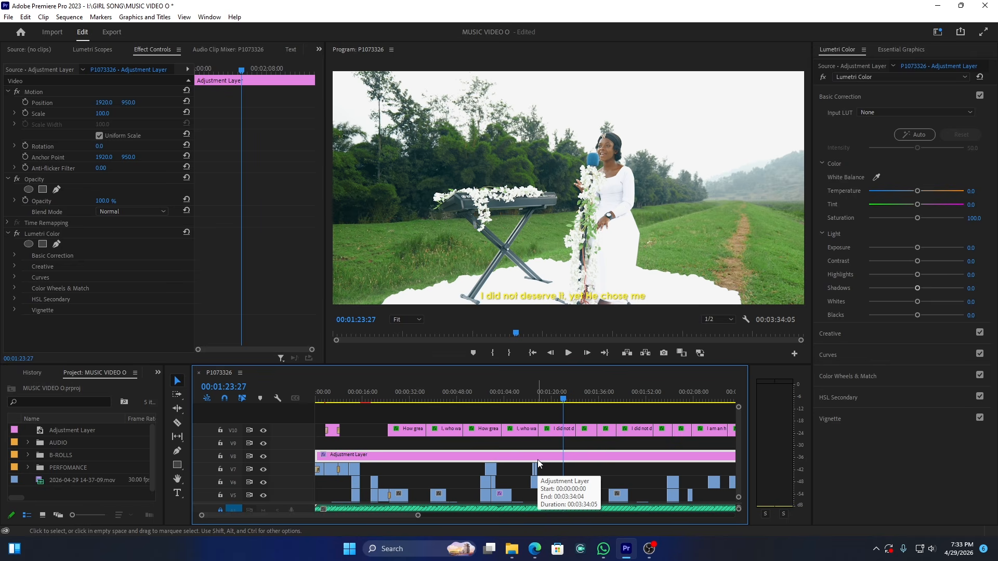
left_click(261, 456)
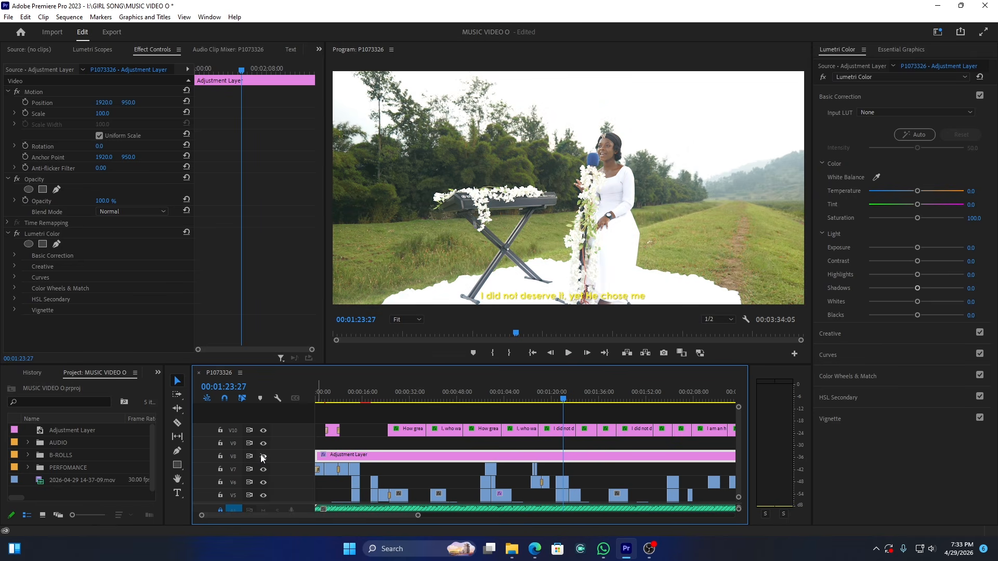
left_click(261, 455)
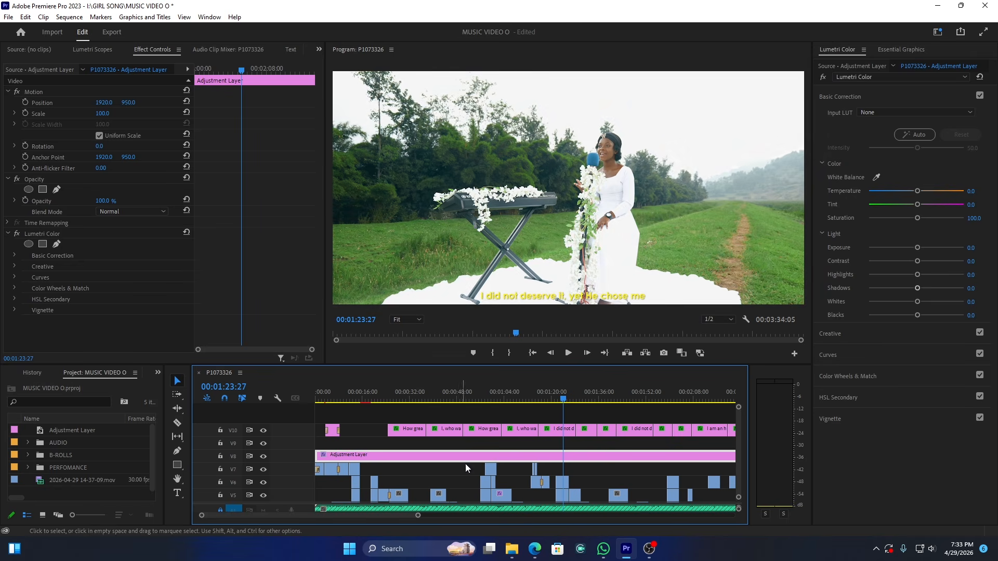
Set Exposure to -0.2 for the P1073326.MP4 clip on V6 at 00:01:23:27
left_click(560, 482)
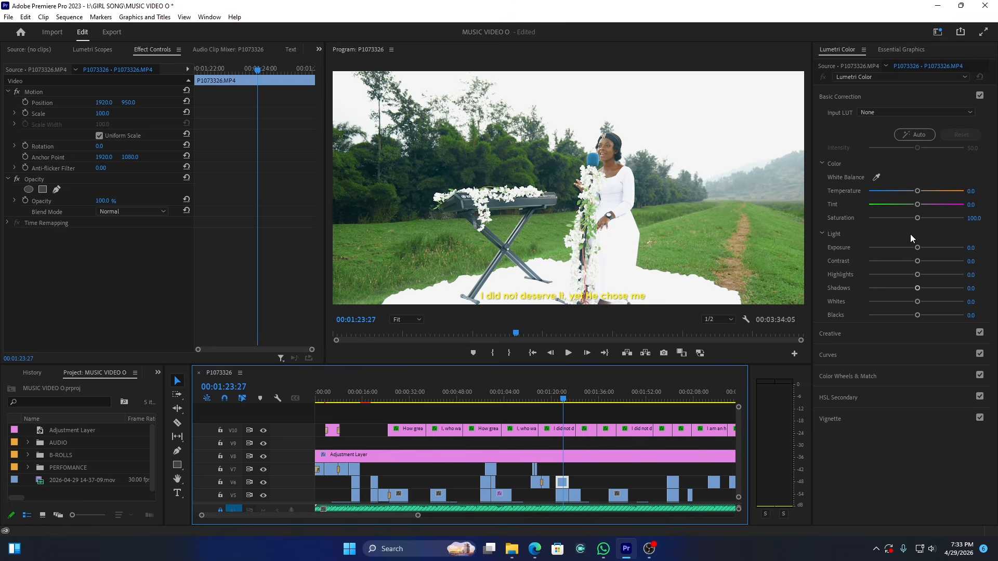
left_click_drag(916, 246, 913, 245)
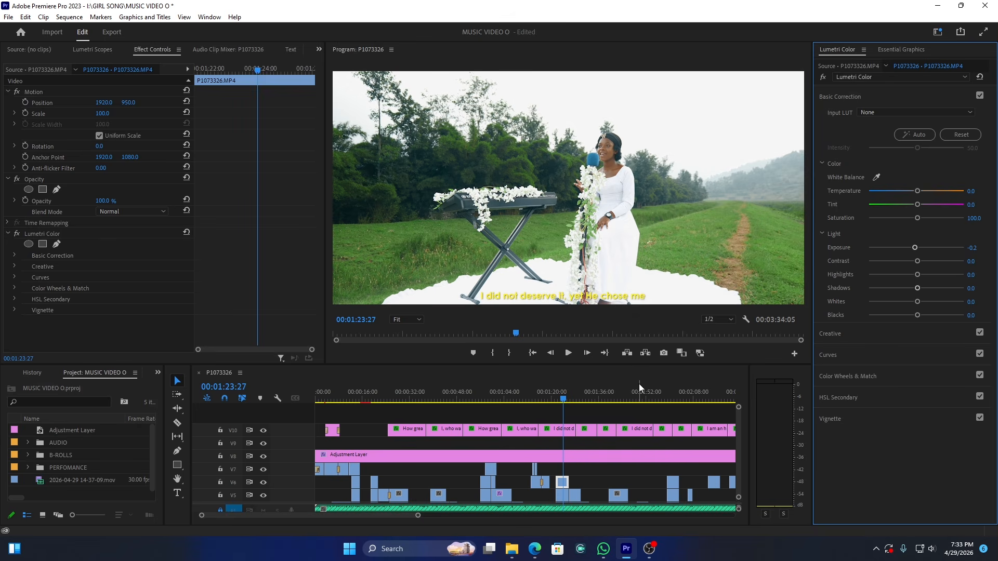
Slightly reduce the yellow hue shift on the adjustment layer's Hue vs Hue curve
left_click(544, 458)
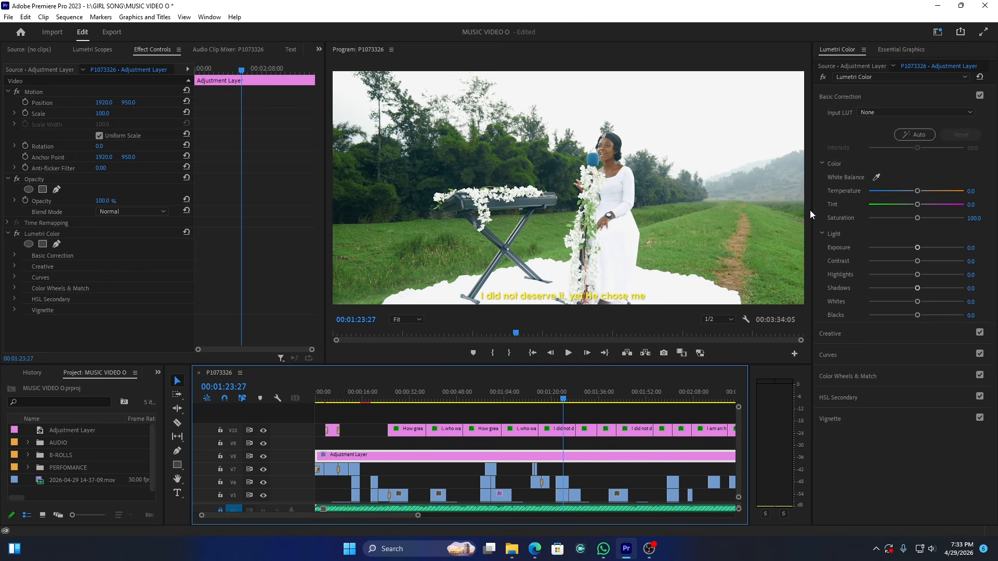
left_click(841, 97)
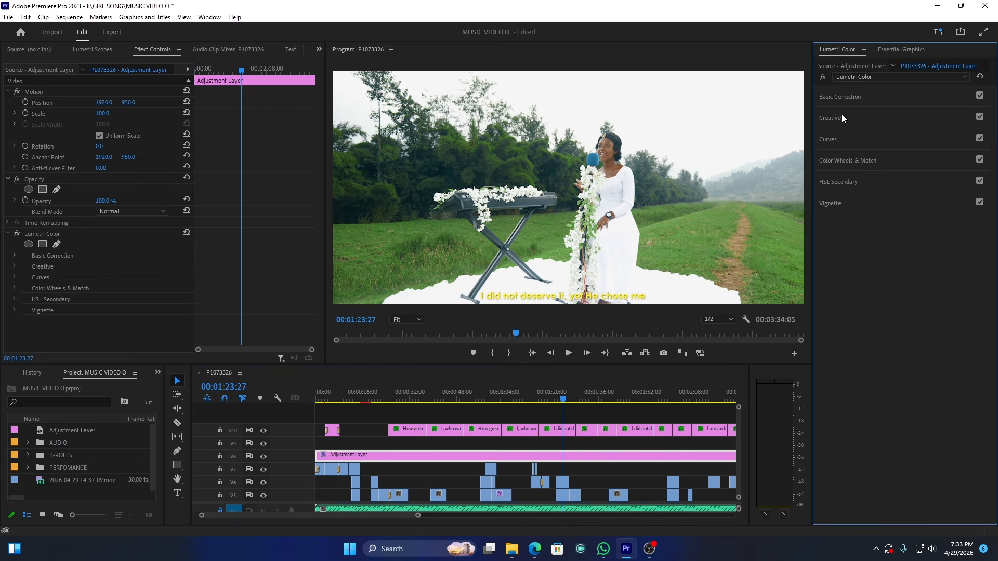
left_click(829, 140)
scroll(838, 152, "down", 5)
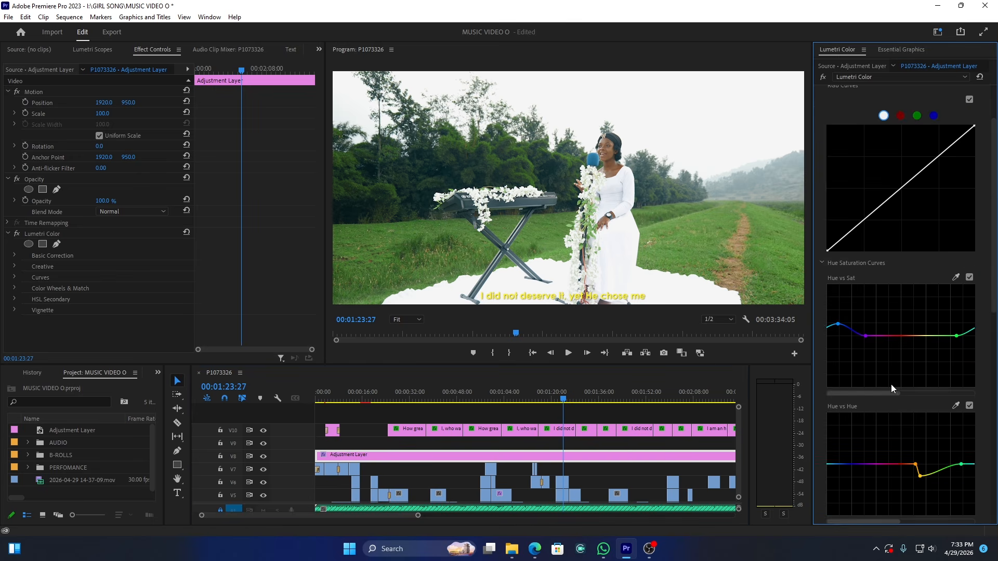
left_click_drag(919, 393, 923, 393)
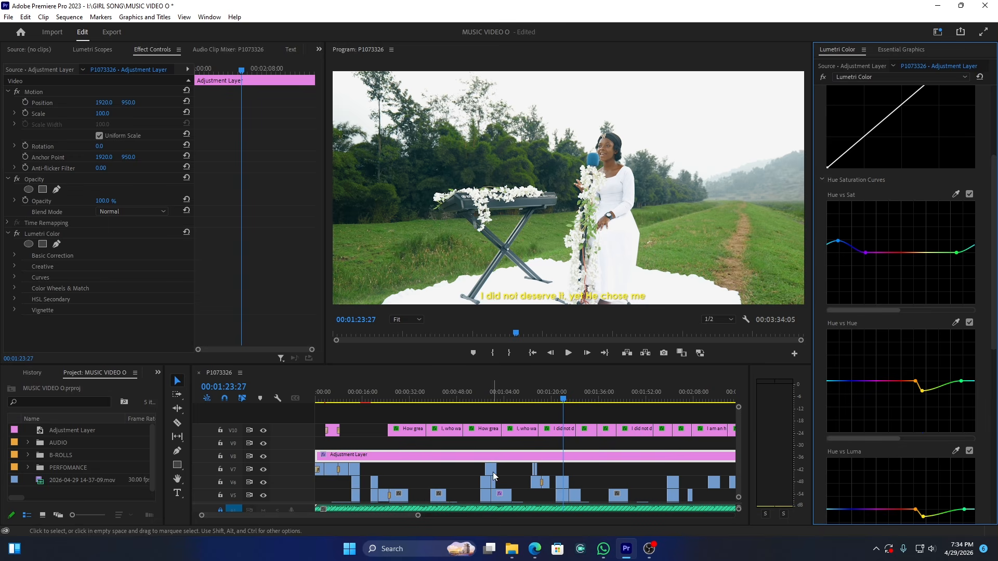
At 00:02:36:02, slightly raise orange on the adjustment layer's Hue vs Sat curve between red and yellow anchors, and check the footage at 00:02:52:18
left_click_drag(396, 512, 439, 518)
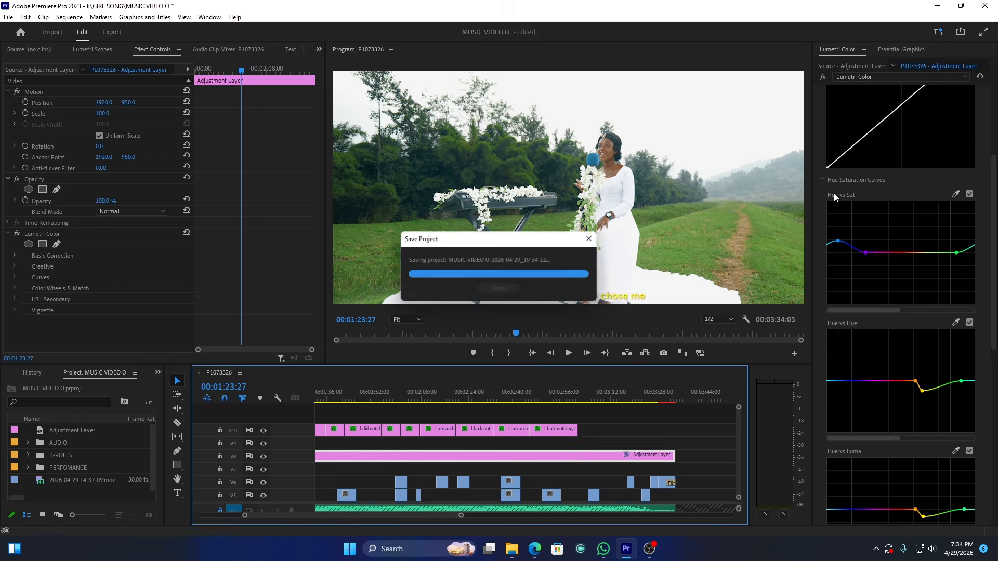
left_click(505, 391)
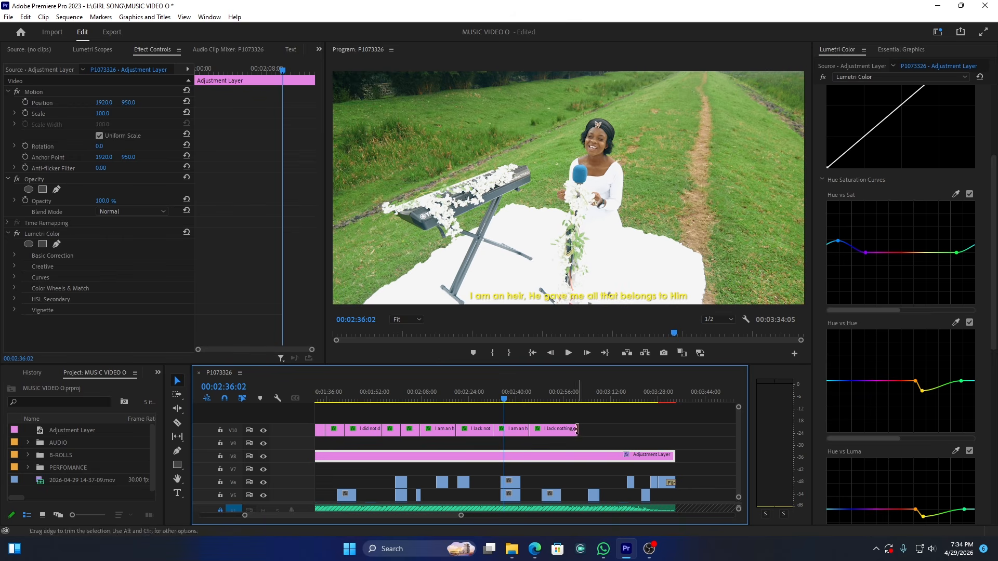
left_click(926, 253)
left_click(896, 252)
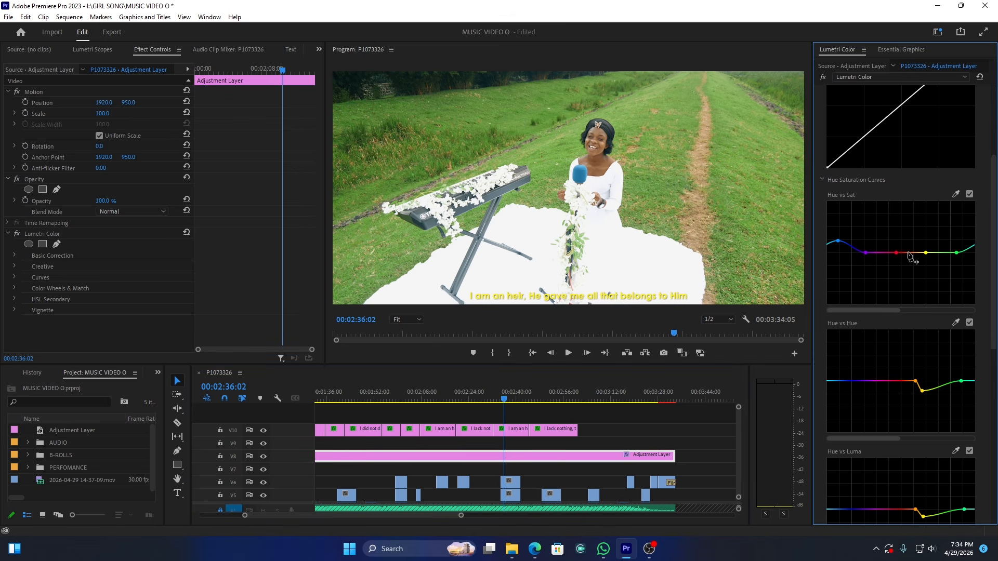
mouse_move(910, 253)
left_mouse_down()
mouse_move(910, 263)
mouse_move(911, 250)
left_mouse_up()
left_click(553, 392)
left_click(593, 404)
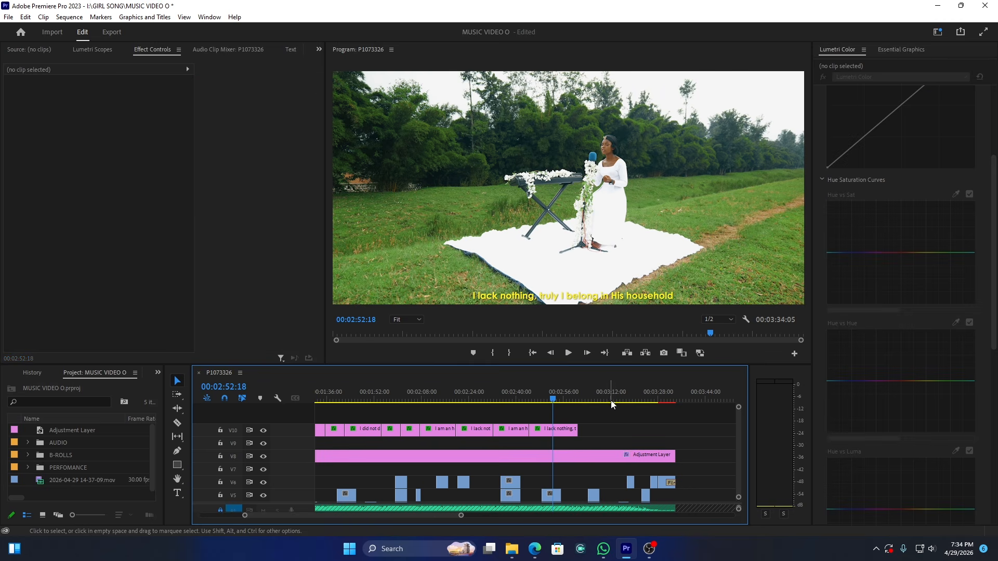
At 00:03:11:23, set the V3 clip P1073333.MP4 to Exposure -0.3, Contrast 33.7 and Highlights -60.9, and lower its Blacks
left_click(609, 393)
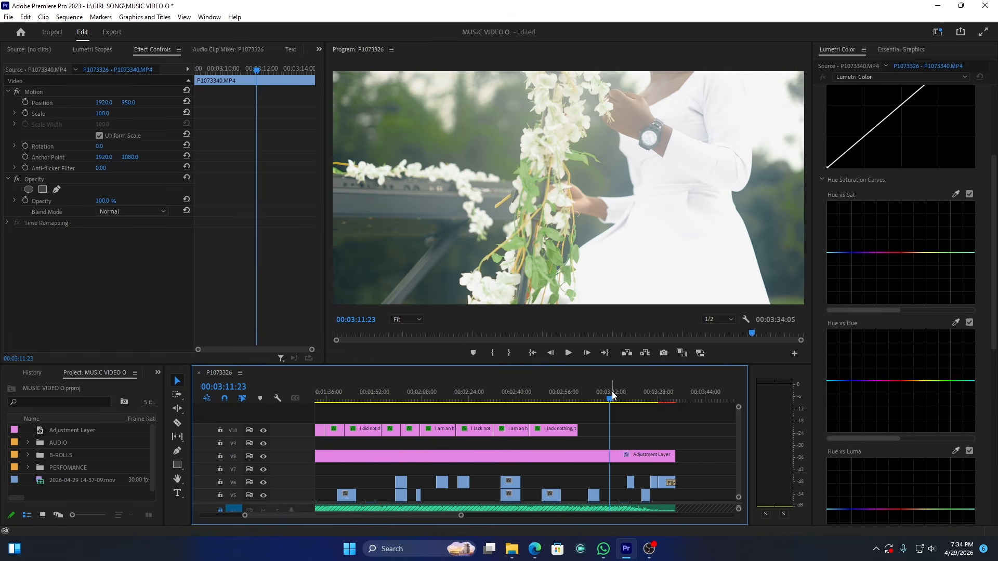
scroll(741, 437, "down", 4)
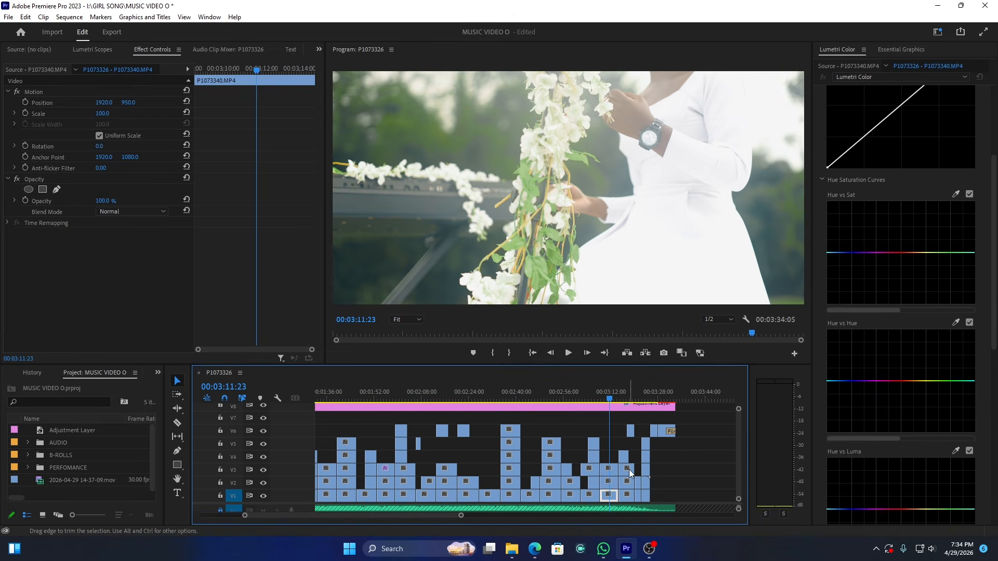
left_click(610, 469)
scroll(876, 138, "up", 5)
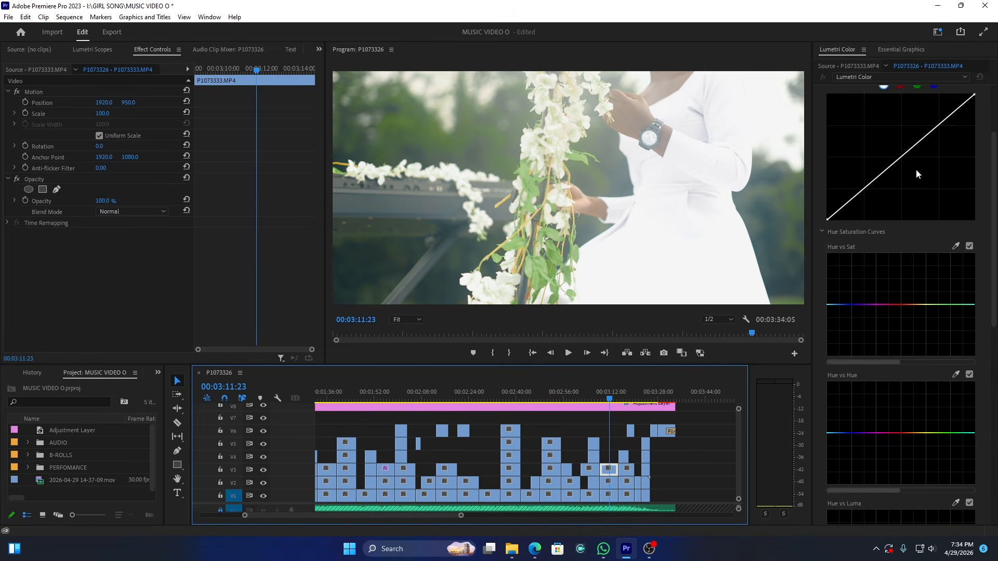
left_click(847, 97)
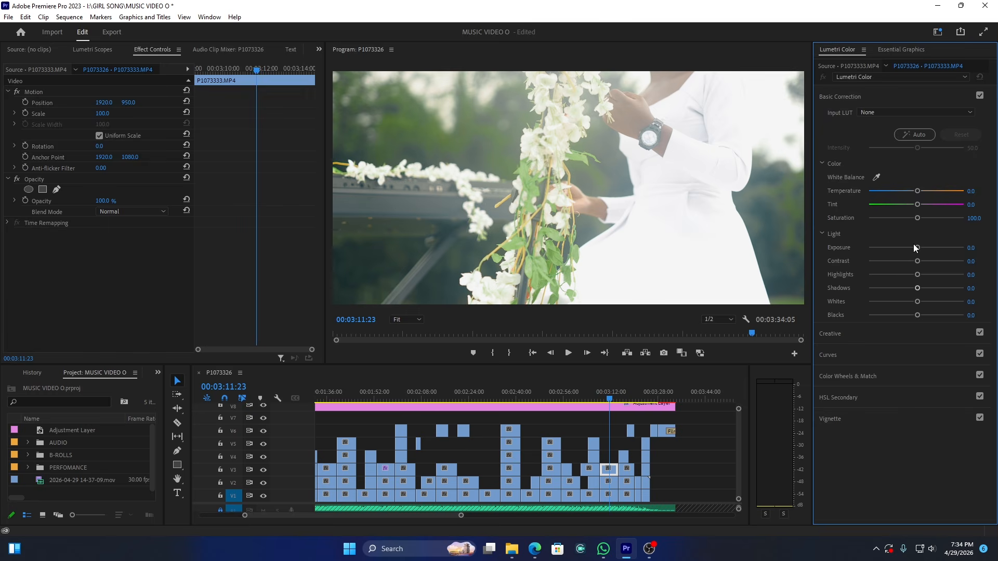
left_click_drag(910, 247, 886, 274)
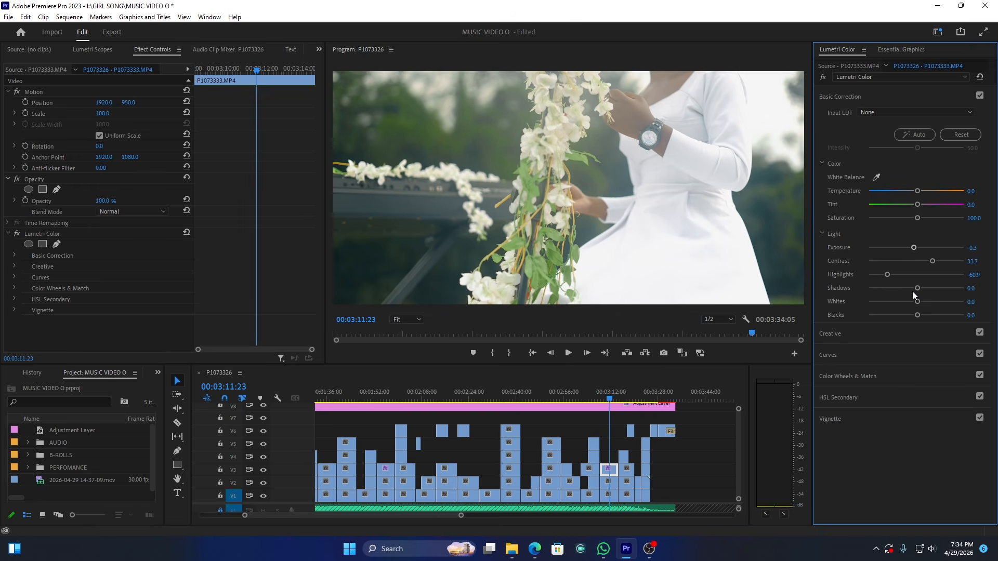
left_click_drag(915, 313, 891, 315)
At 00:03:16:00, set Contrast to -4.3, Highlights to -18.5 and Shadows to -15.2 for the V4 clip P1073328.MP4
left_click(623, 394)
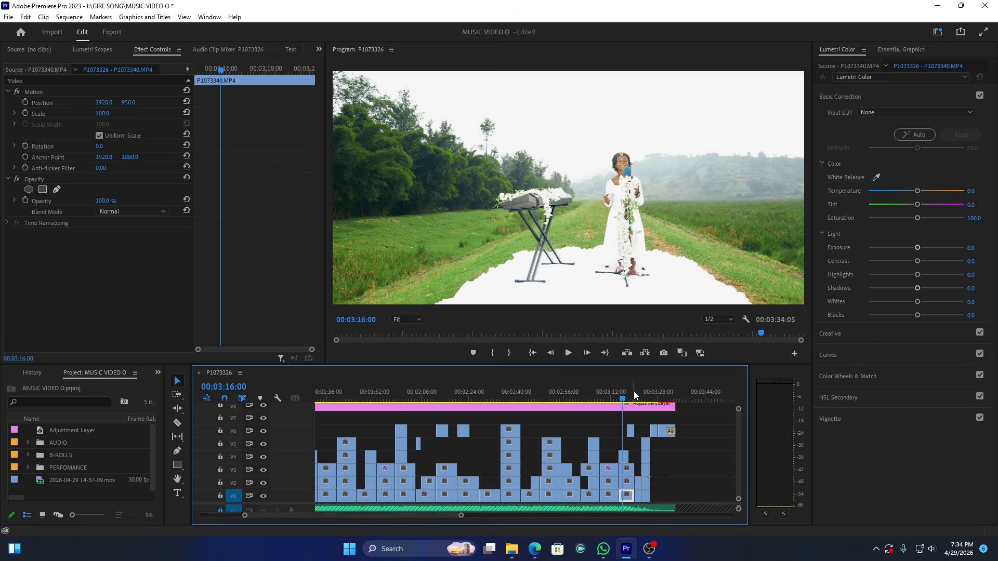
left_click(624, 459)
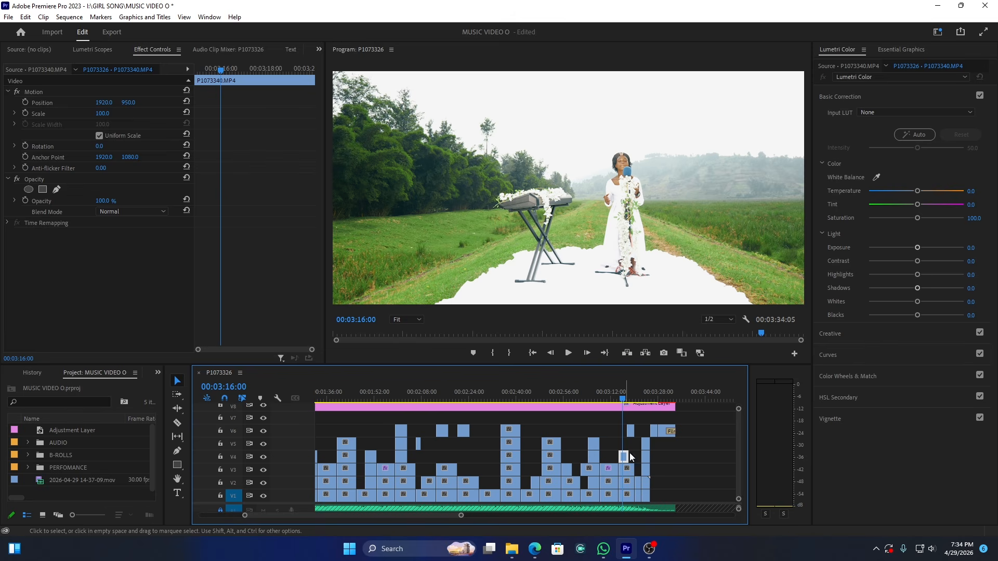
mouse_move(911, 273)
left_mouse_down()
mouse_move(900, 272)
mouse_move(909, 289)
left_mouse_up()
left_click(912, 261)
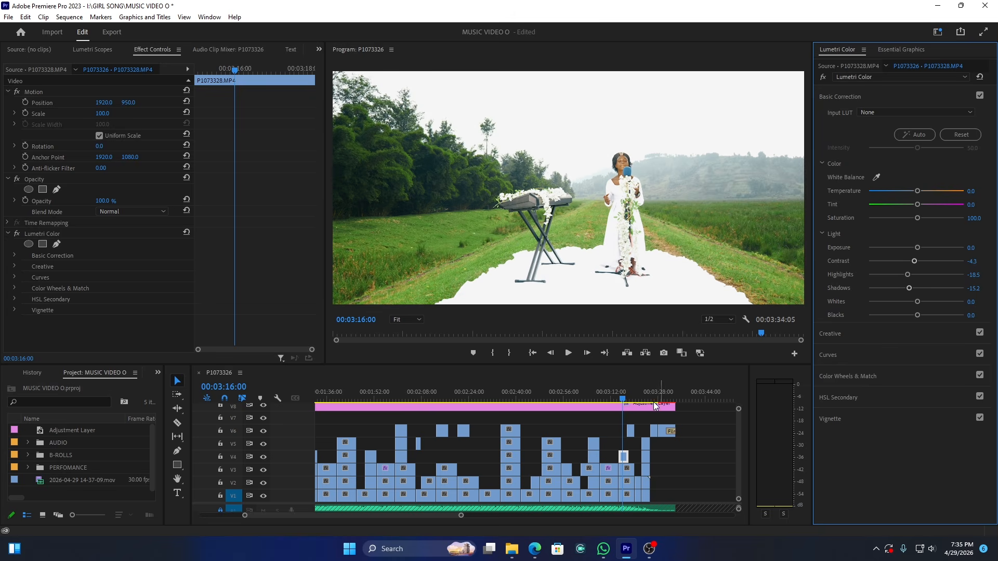
Review the graded shots near 00:03:25:20, then from the sequence start through 00:00:47:04
left_click(640, 392)
left_click_drag(641, 391, 650, 391)
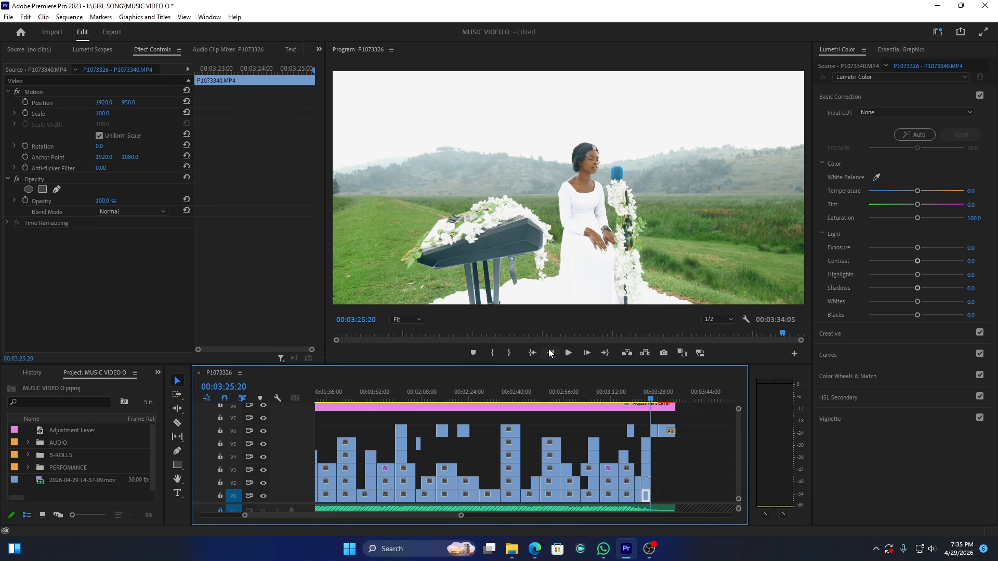
left_click(533, 353)
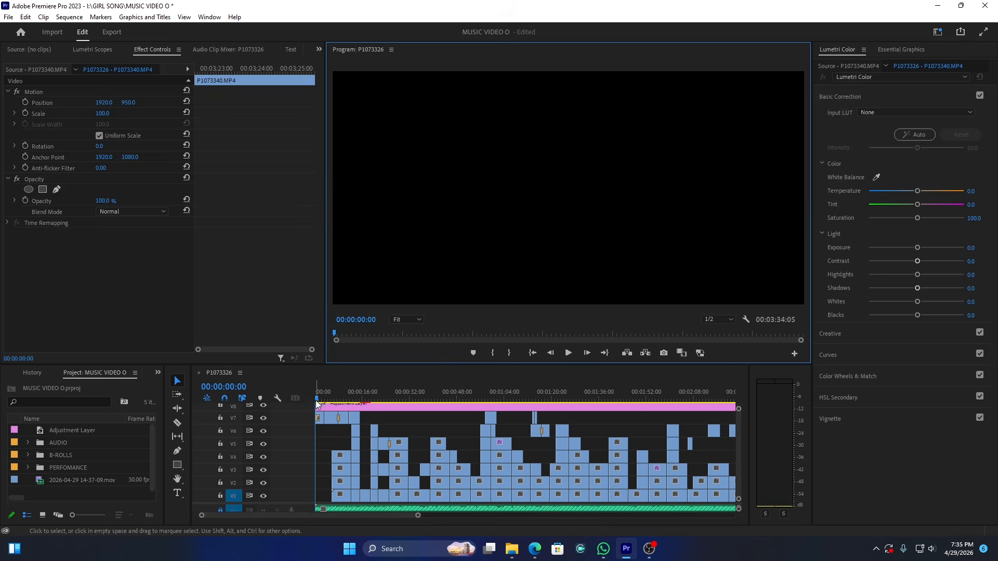
left_click_drag(318, 403, 326, 400)
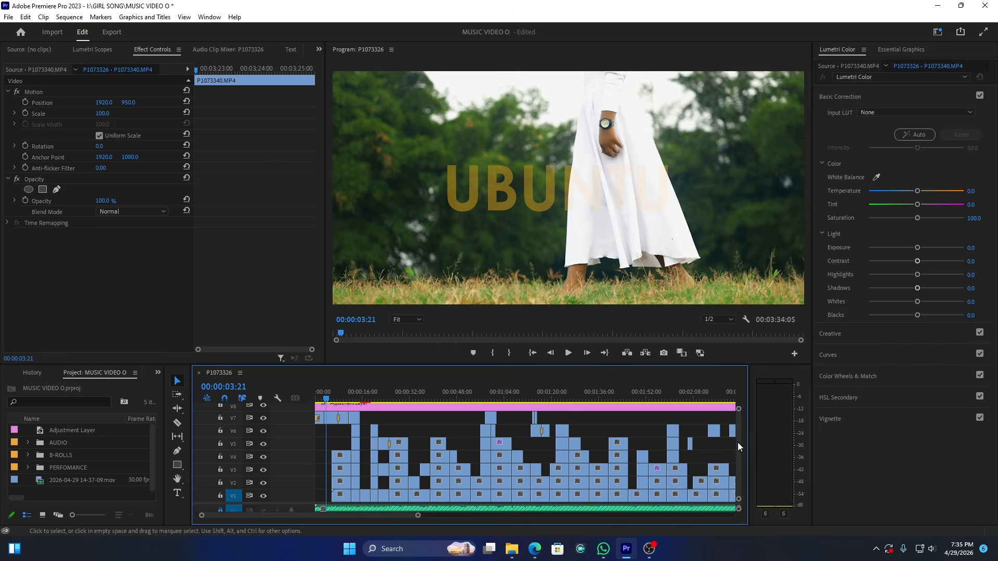
scroll(737, 442, "up", 2)
left_click(375, 395)
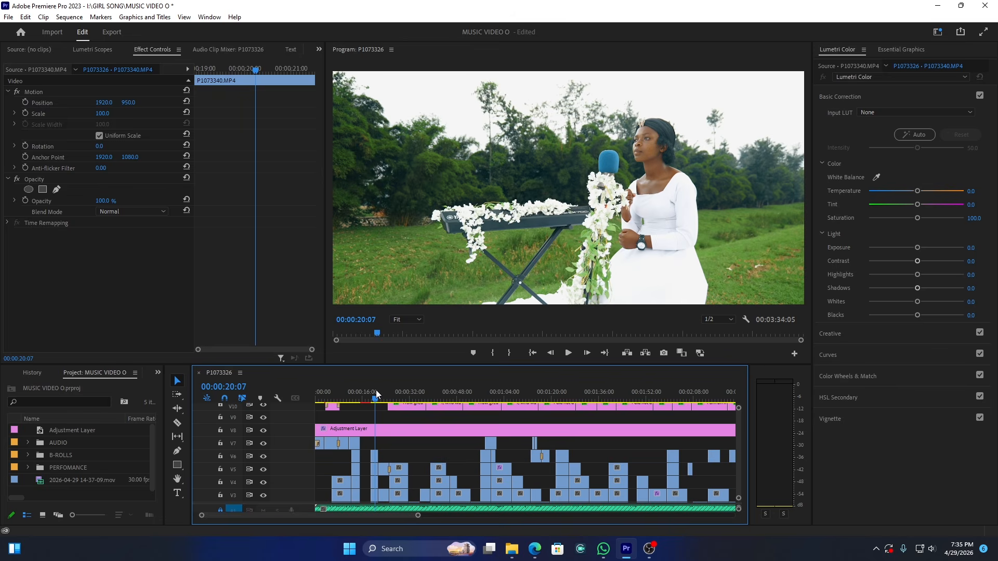
left_click(369, 393)
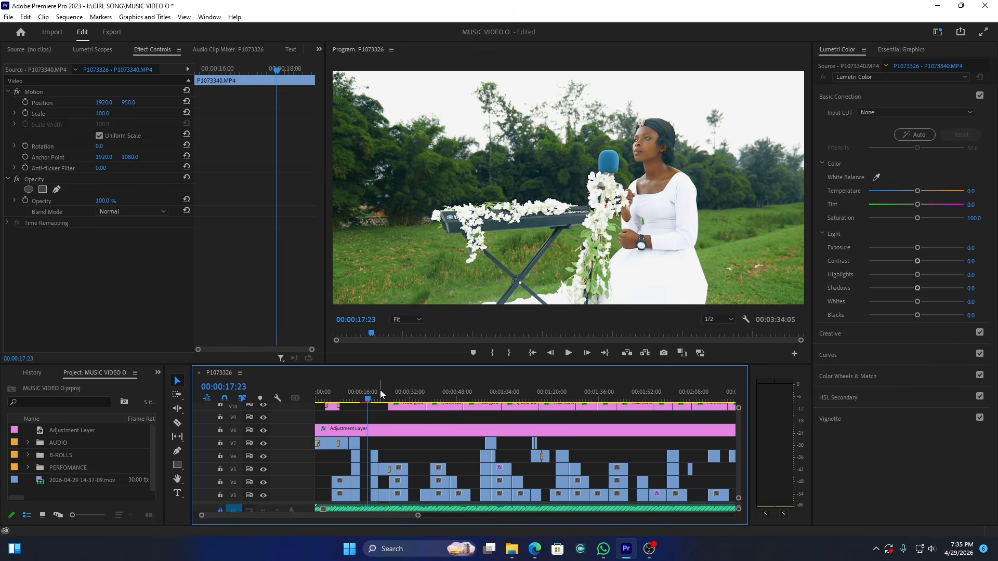
left_click_drag(379, 390, 427, 389)
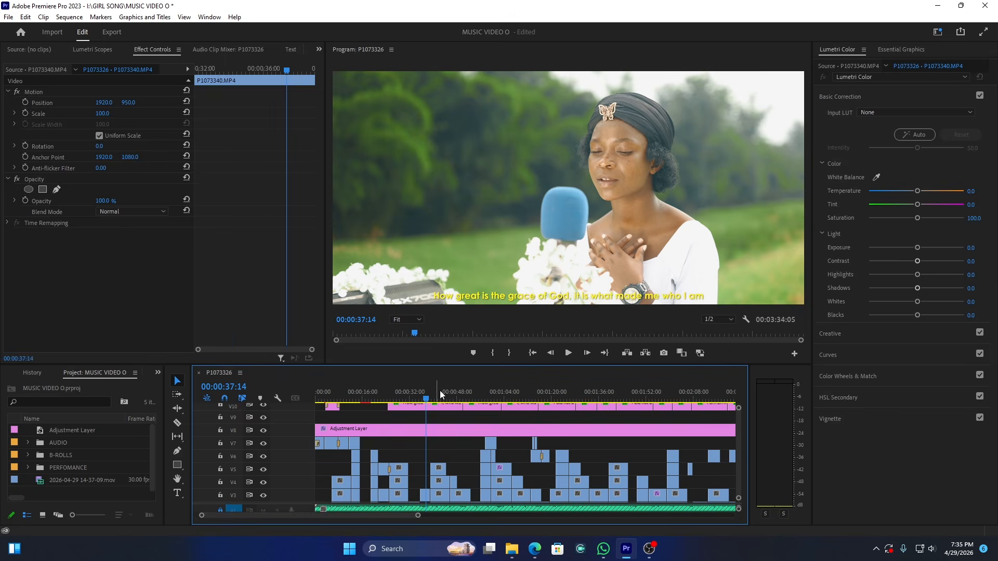
left_click(439, 392)
left_click(455, 395)
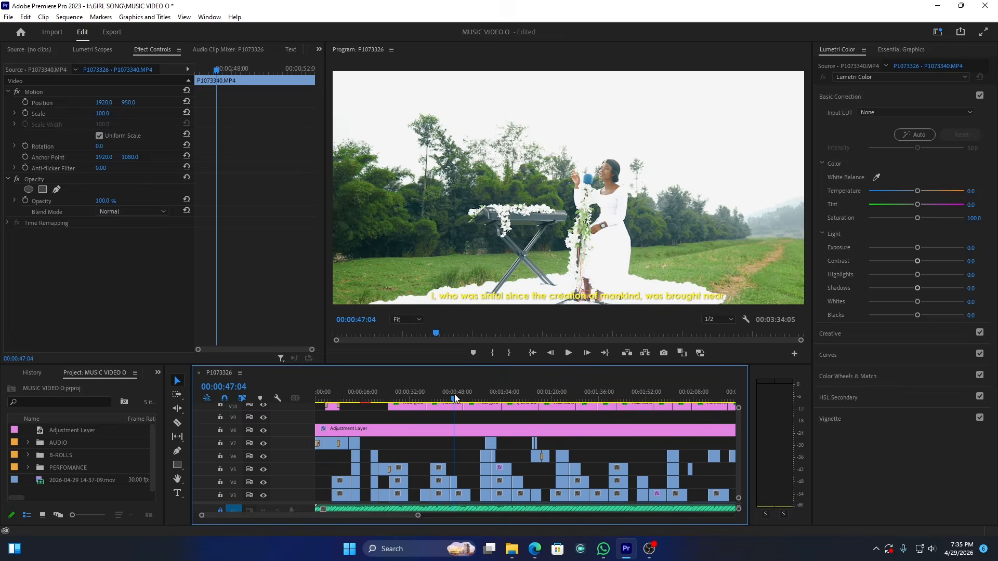
At 00:00:38:16, set Exposure to -0.2, Highlights to -19.6 and Shadows to -31.5 for the V3 clip P1073333.MP4
left_click(430, 395)
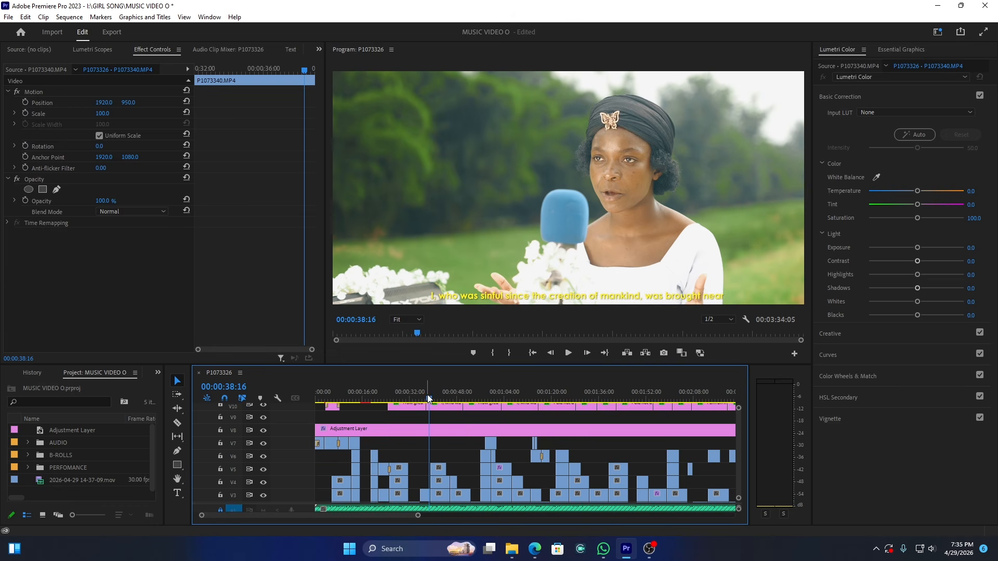
left_click(425, 431)
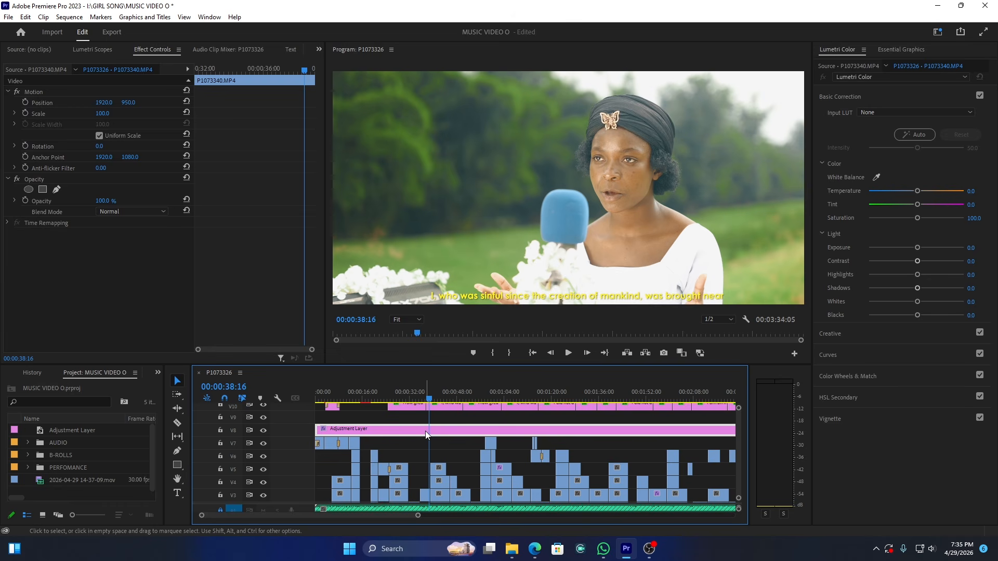
left_click(425, 498)
left_click_drag(918, 249, 914, 249)
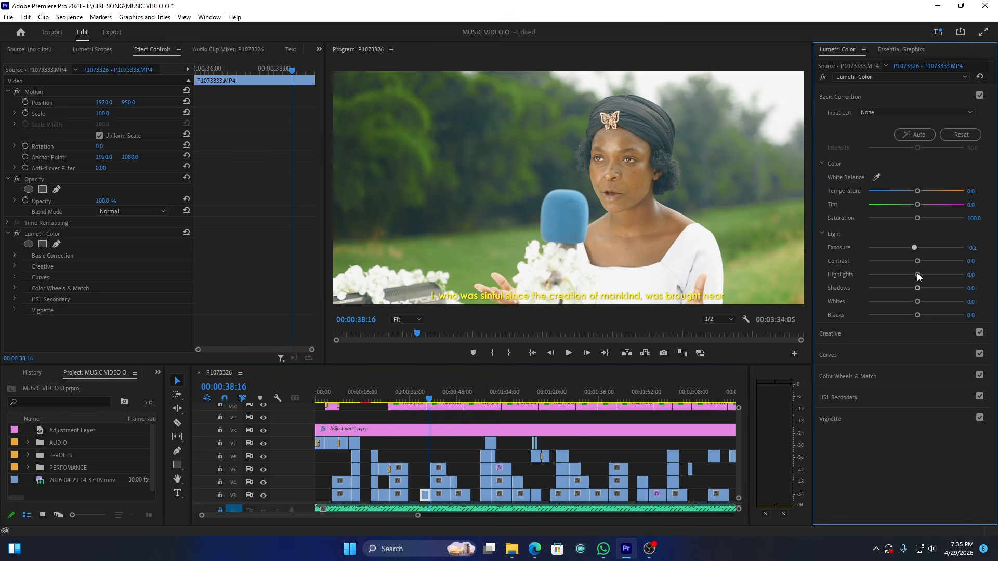
left_click_drag(917, 274, 901, 289)
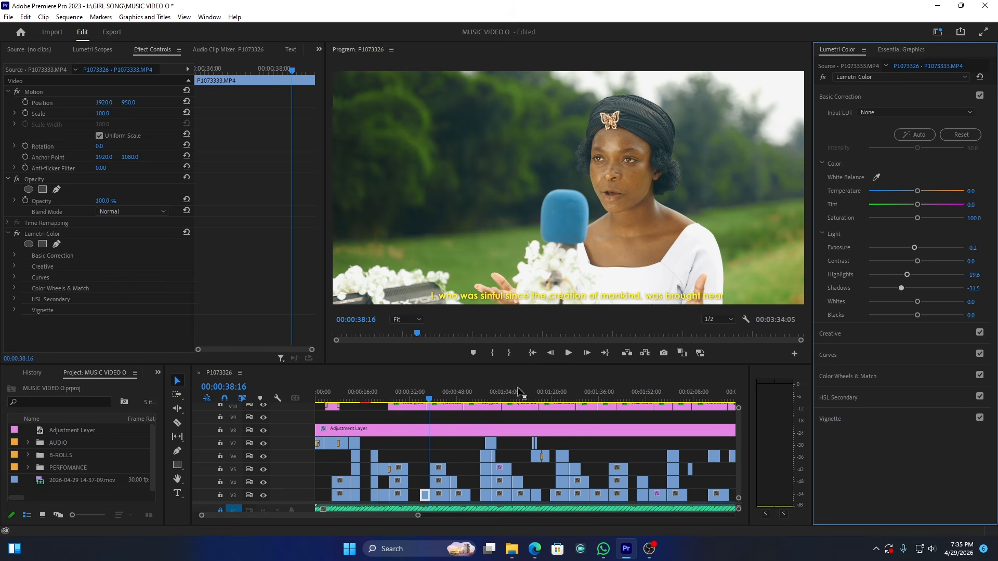
At 00:00:23:16, set the V5 clip P1073328.MP4 to Highlights -22.8 and Shadows -34.8, and play the result through 00:00:34:02
left_click(430, 398)
left_click_drag(430, 397, 458, 397)
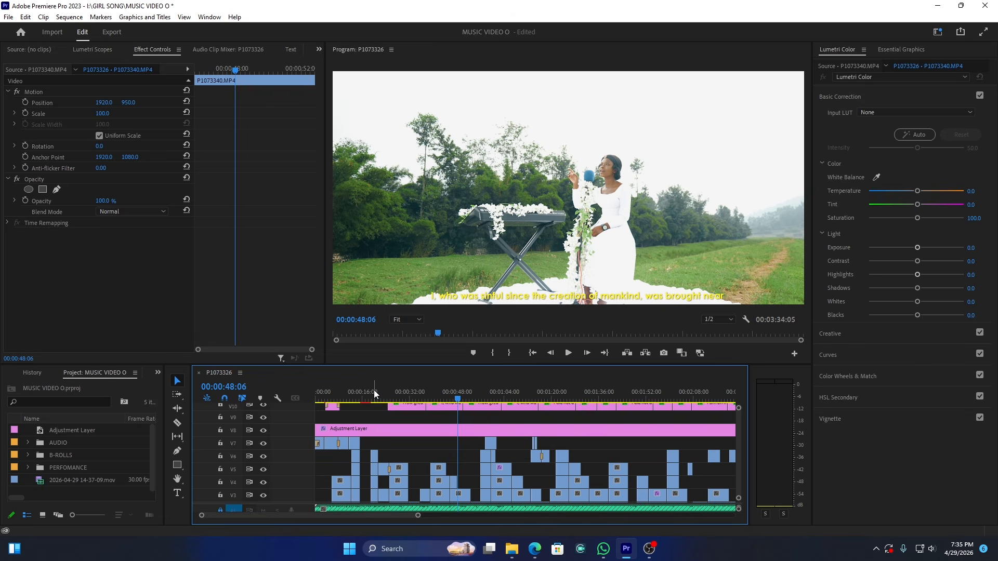
left_click(374, 398)
key("space")
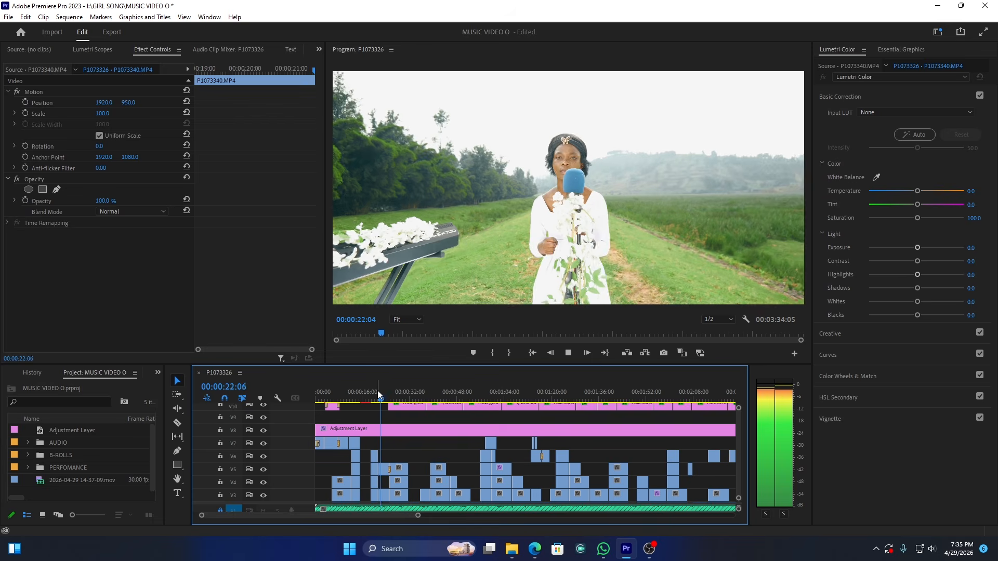
key("space")
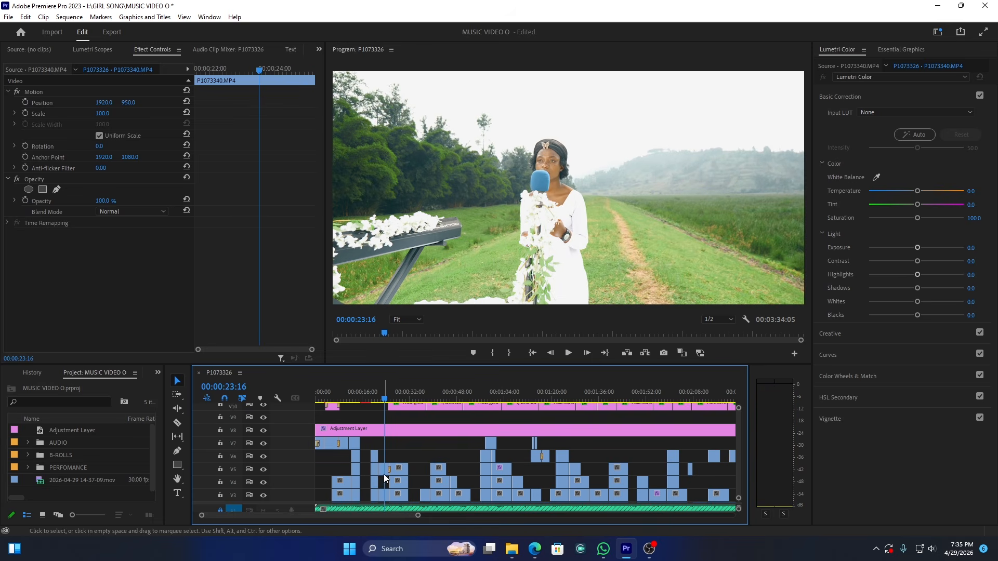
left_click(383, 470)
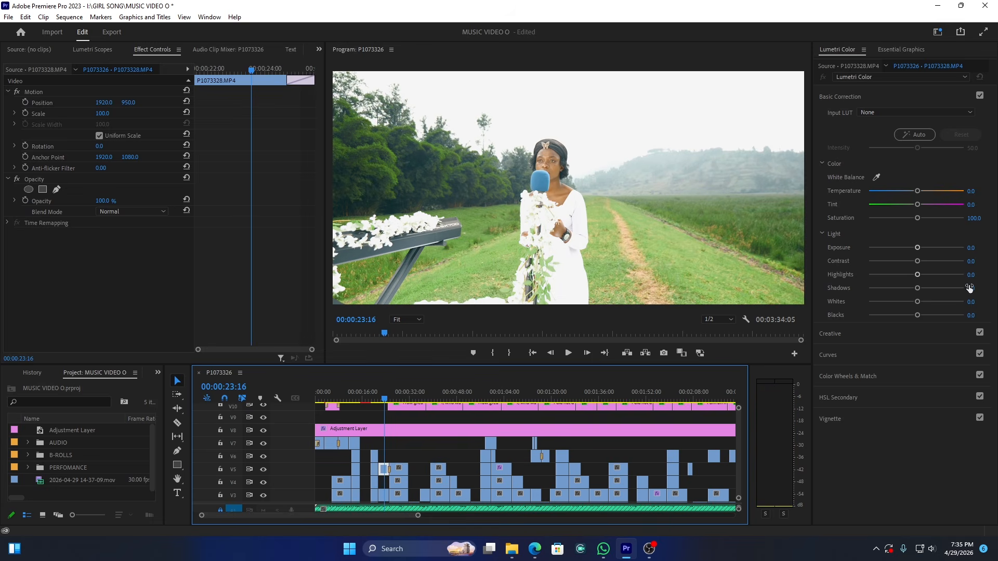
left_click(905, 273)
left_click_drag(903, 284, 898, 288)
key("space")
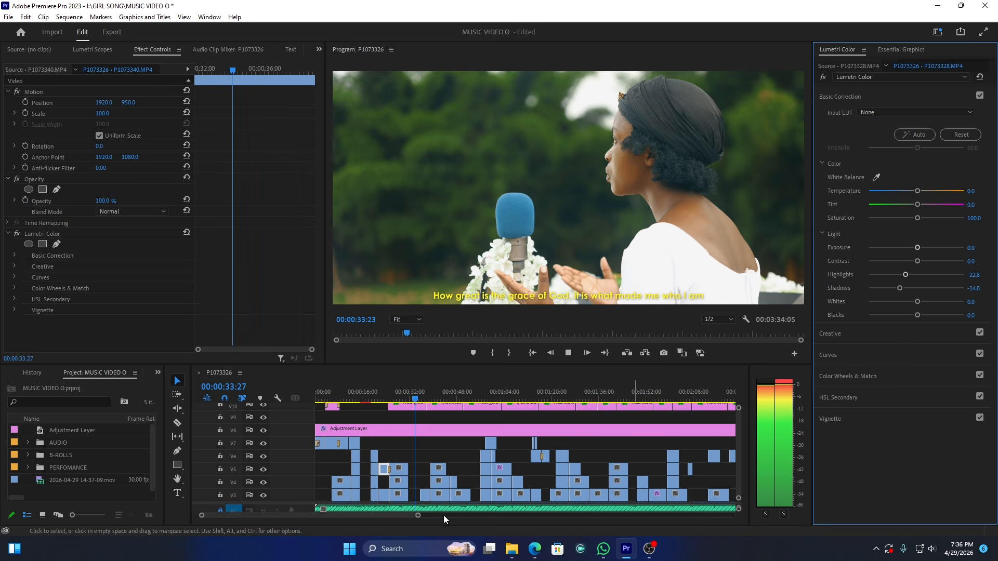
key("space")
Try a slight tint on the adjustment layer's Shadows color wheel, reset it, and set the tint almost at the wheel's centre
left_click_drag(418, 518, 510, 520)
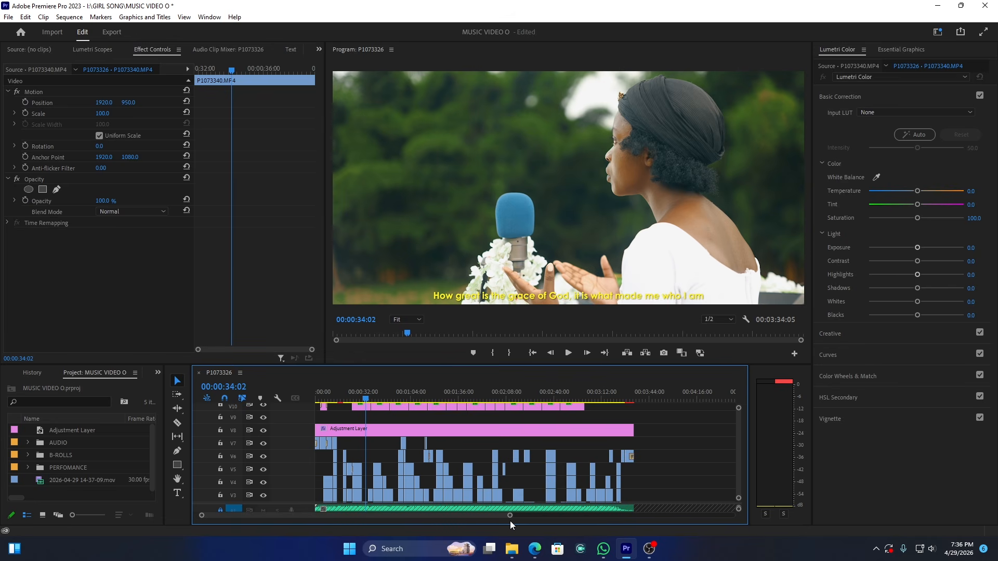
left_click(376, 431)
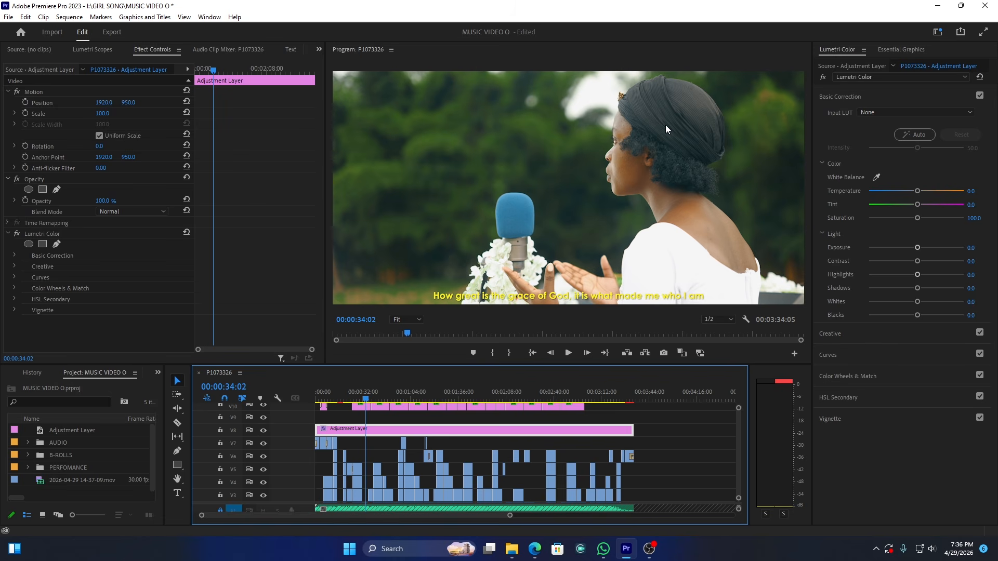
left_click(849, 96)
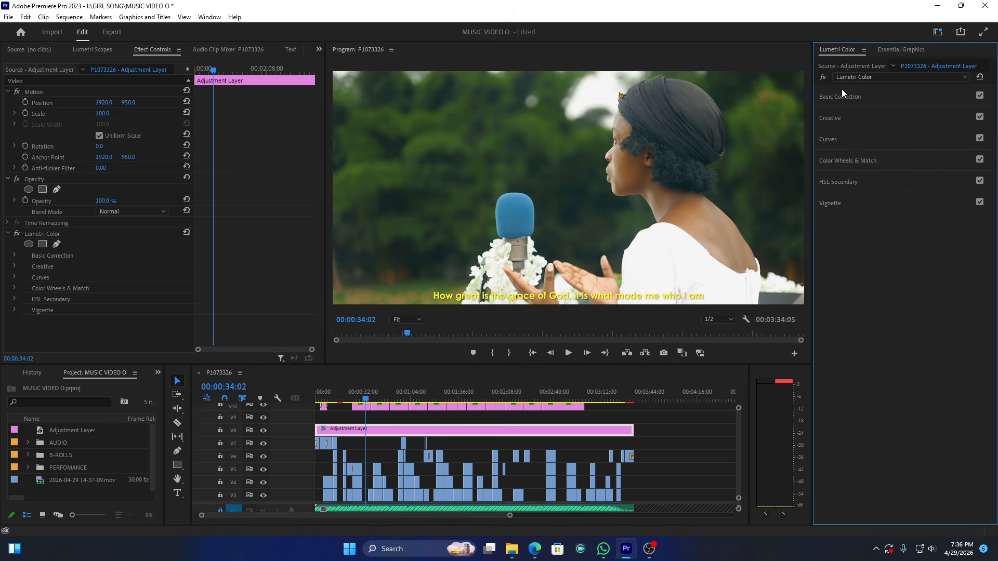
left_click(832, 159)
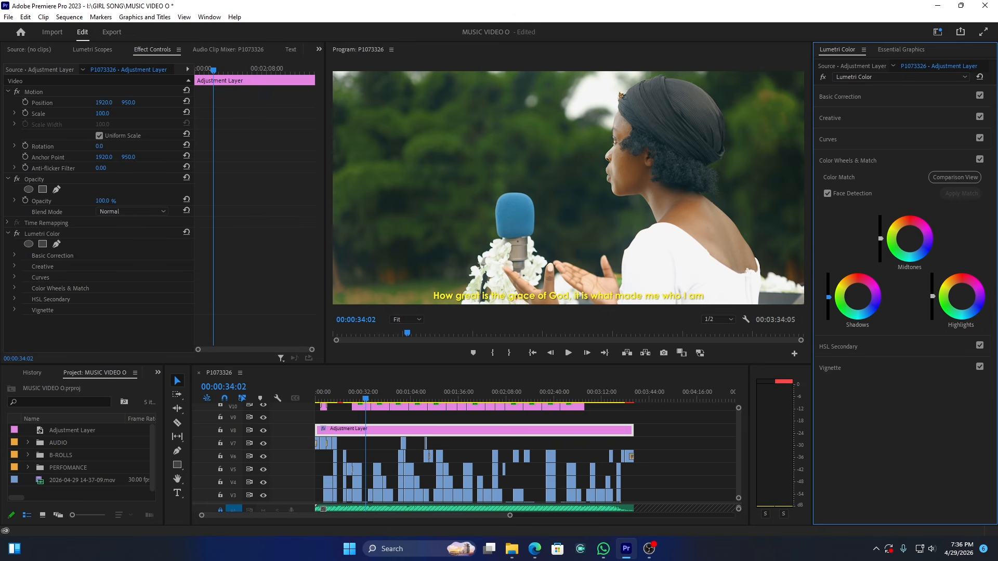
left_click(858, 298)
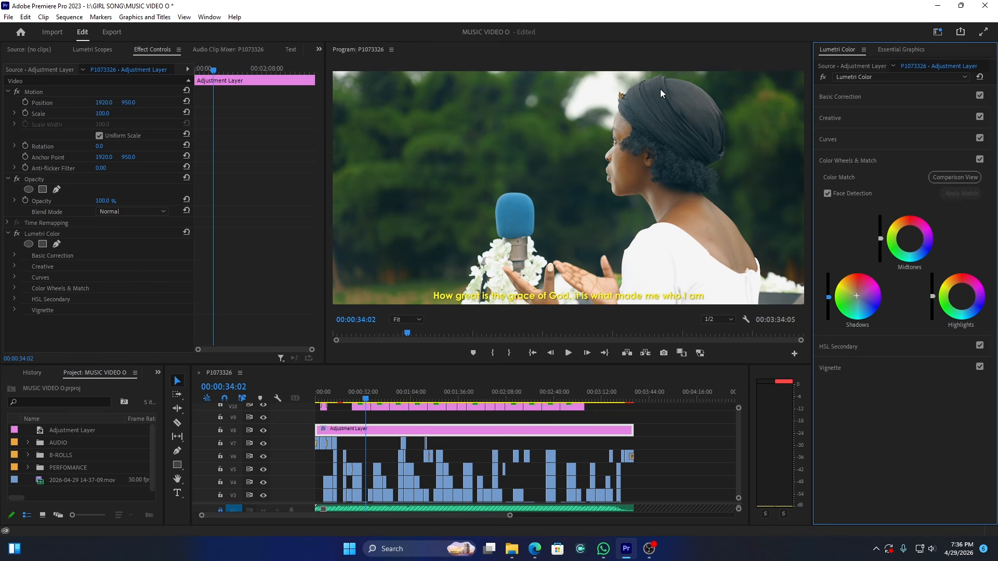
double_click(860, 321)
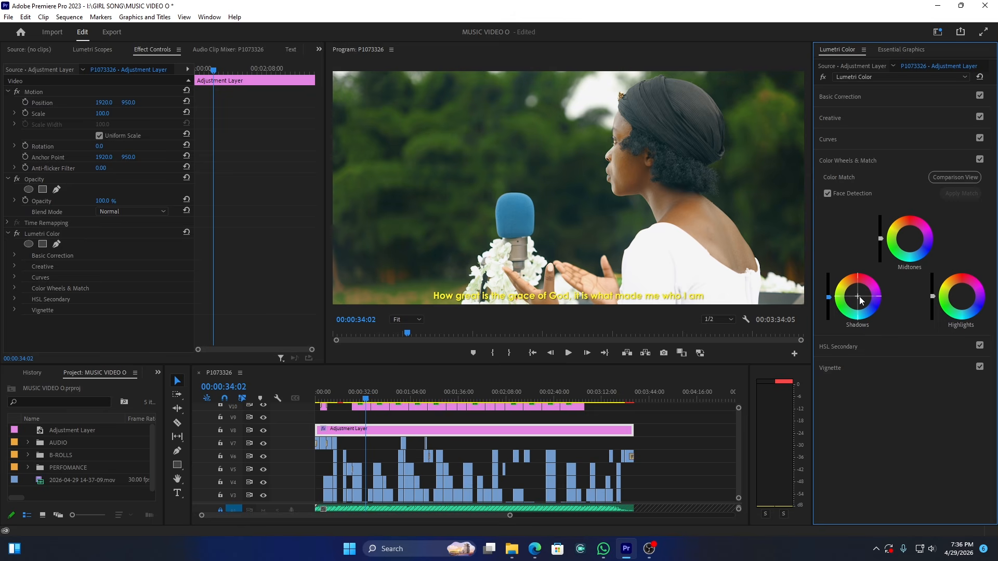
left_click_drag(859, 297, 860, 297)
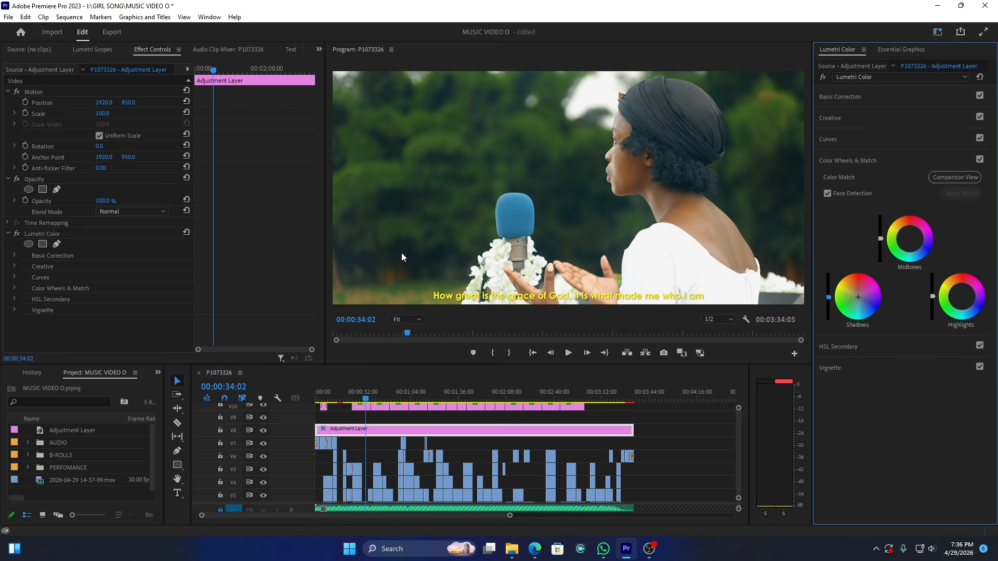
At 00:00:23:11, tint the adjustment layer's Highlights color wheel slightly toward cyan-blue, keeping the Midtones wheel almost centred
left_click(350, 397)
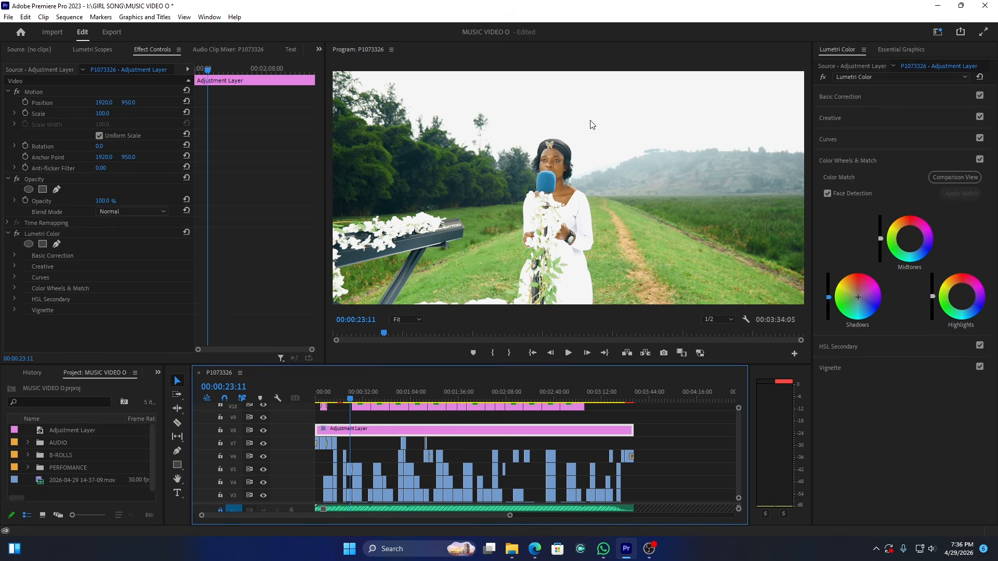
left_click(961, 297)
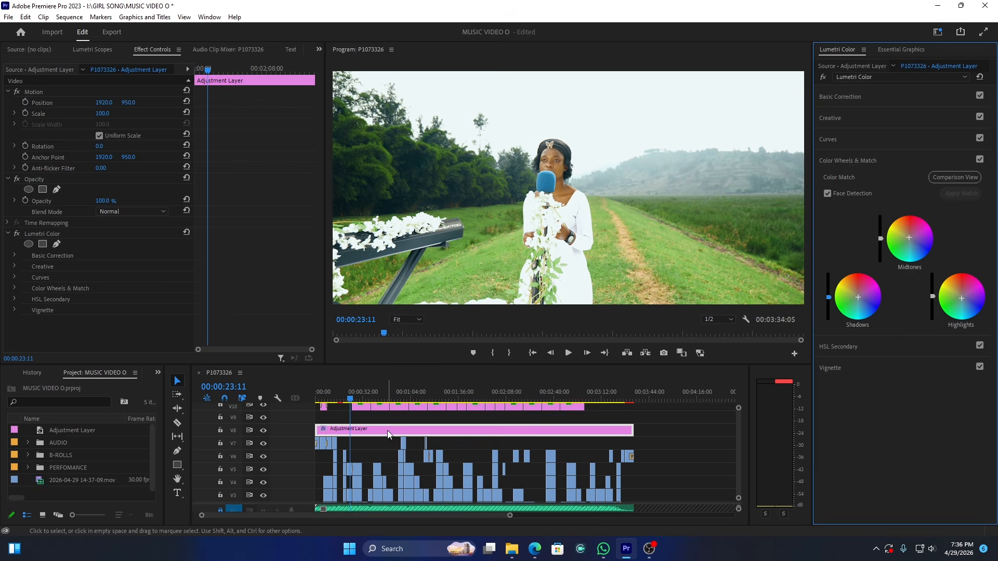
At 00:01:50:15, set the V4 clip P1073328.MP4 to Exposure -0.3, Highlights -23.9 and Shadows -34.8
left_click(479, 398)
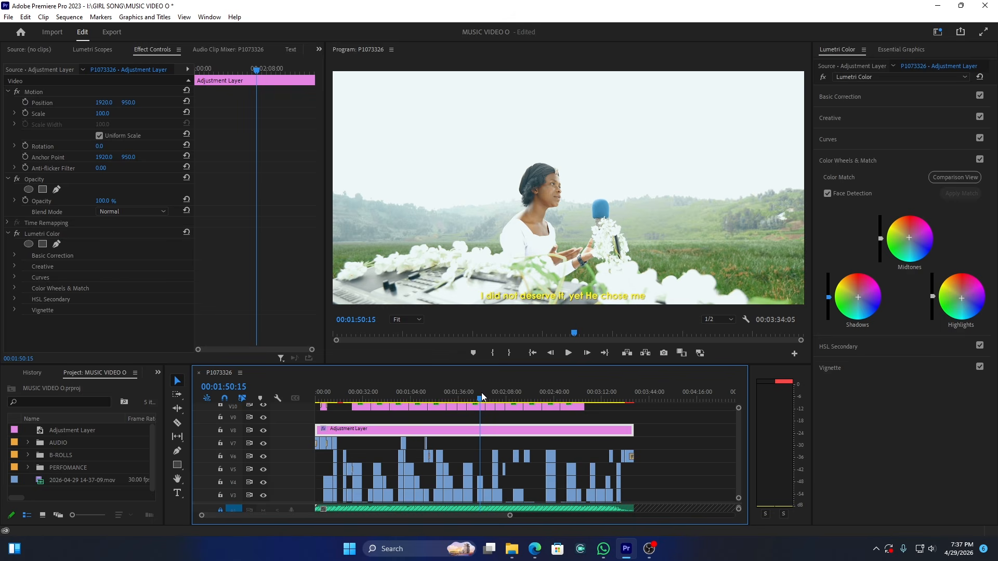
left_click(480, 482)
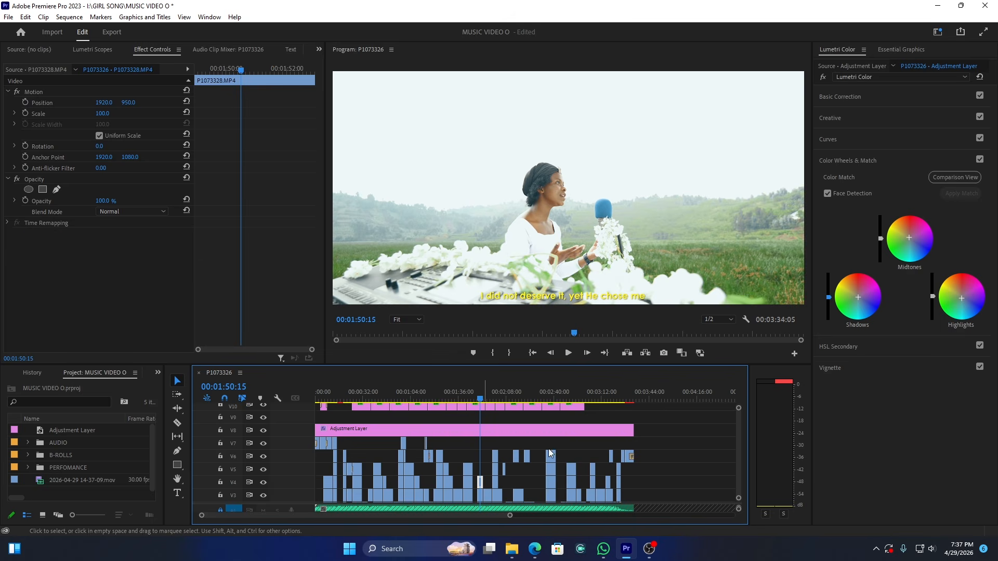
left_click(857, 96)
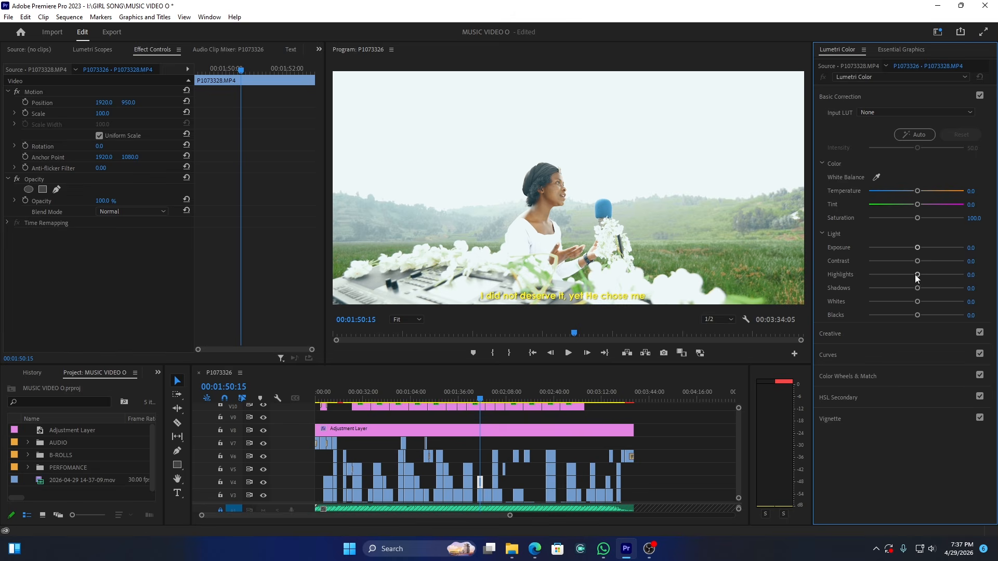
left_click_drag(909, 288, 903, 275)
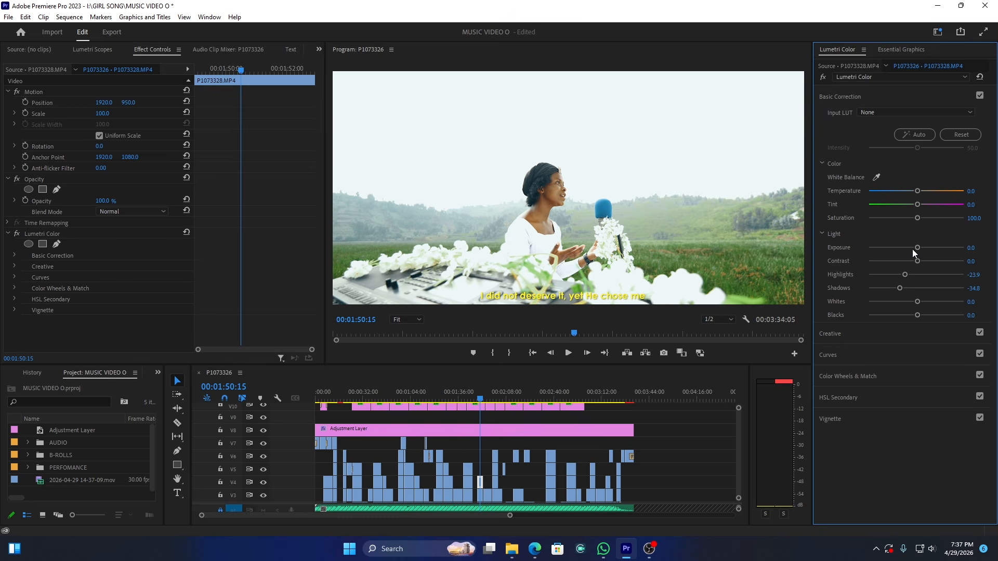
left_click_drag(917, 248, 914, 248)
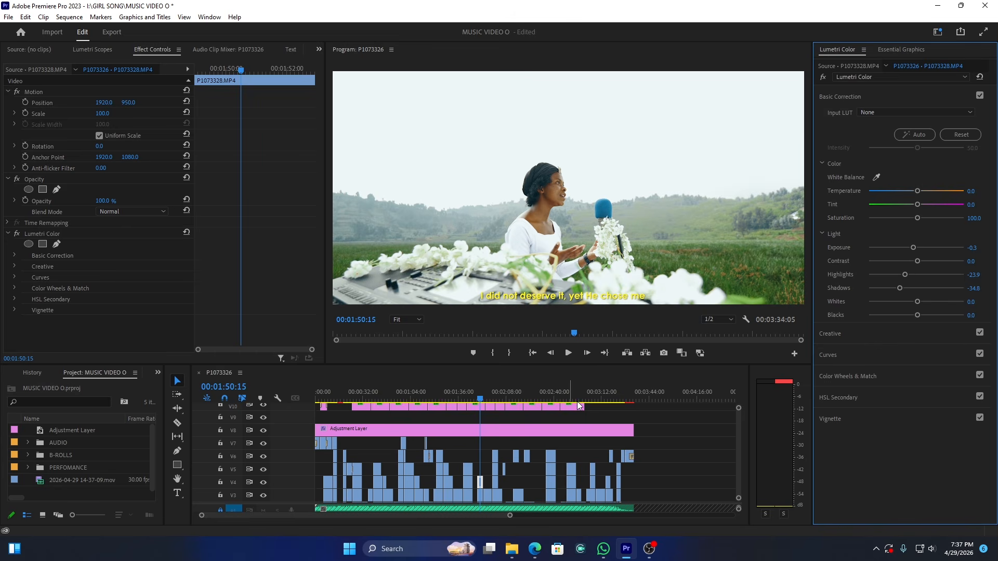
At 00:00:50:16, set the V3 clip P1073333.MP4 to Exposure -0.2, Highlights -35.9 and Shadows -45.7
left_click(534, 399)
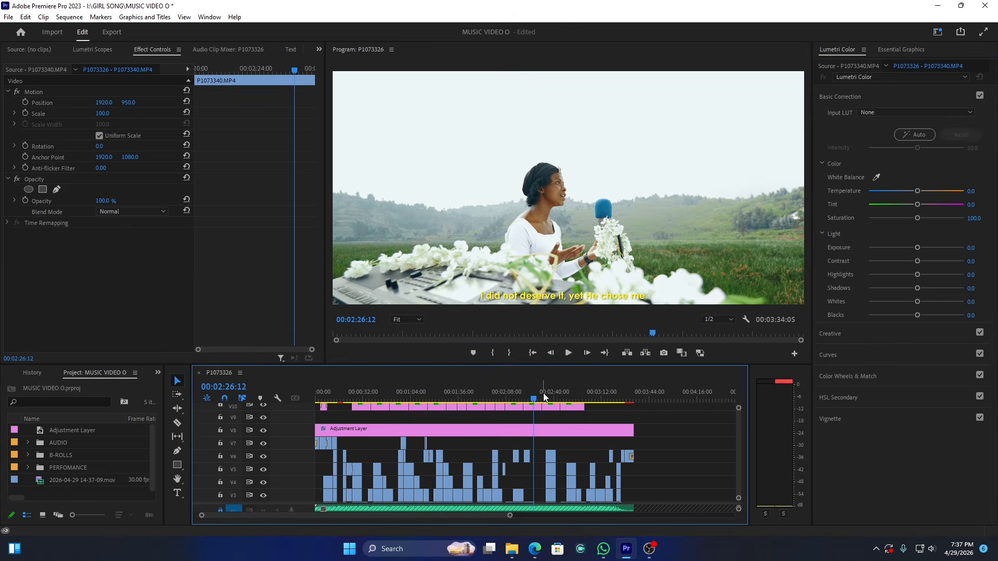
left_click(551, 399)
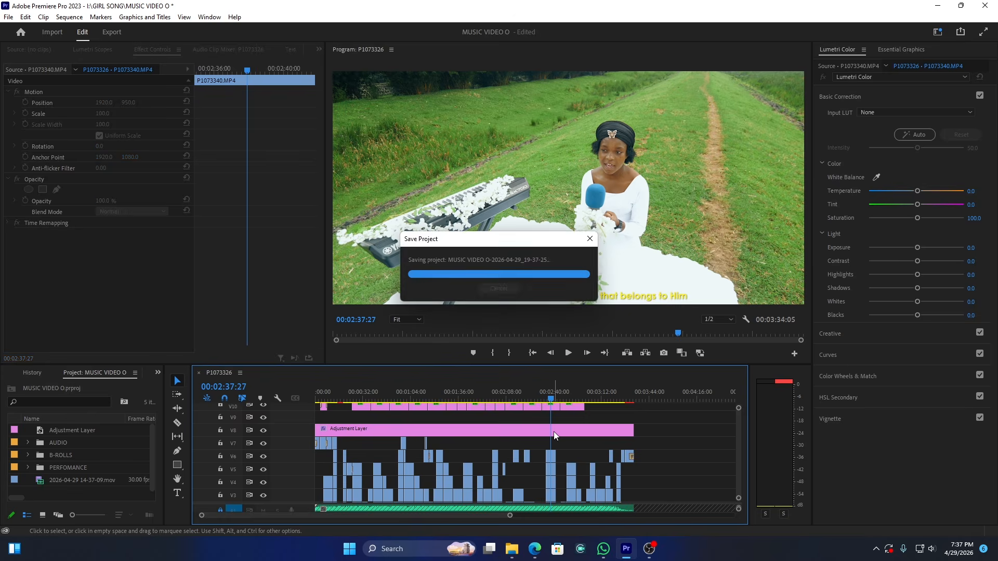
left_click(391, 393)
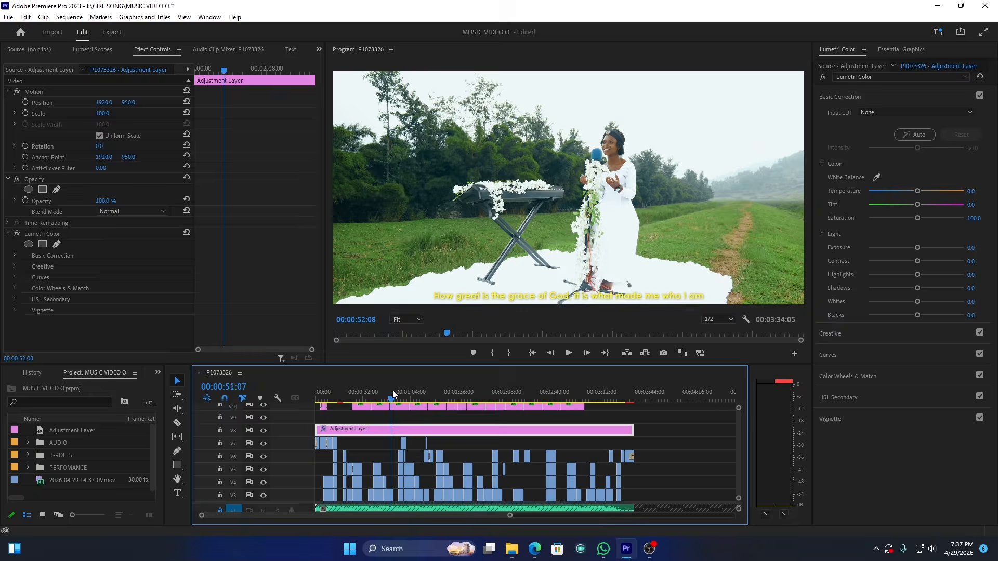
left_click(387, 391)
left_click(391, 396)
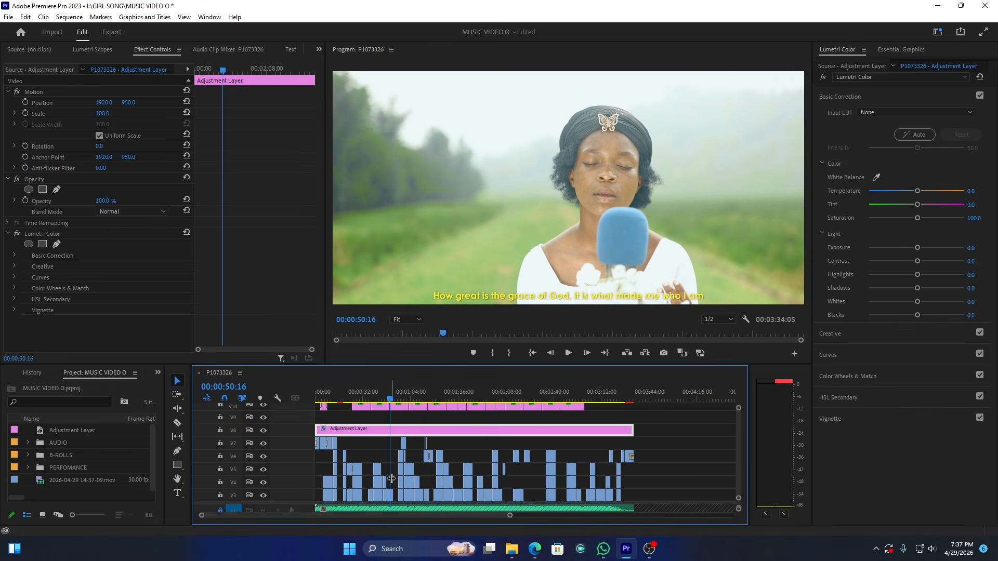
left_click(388, 495)
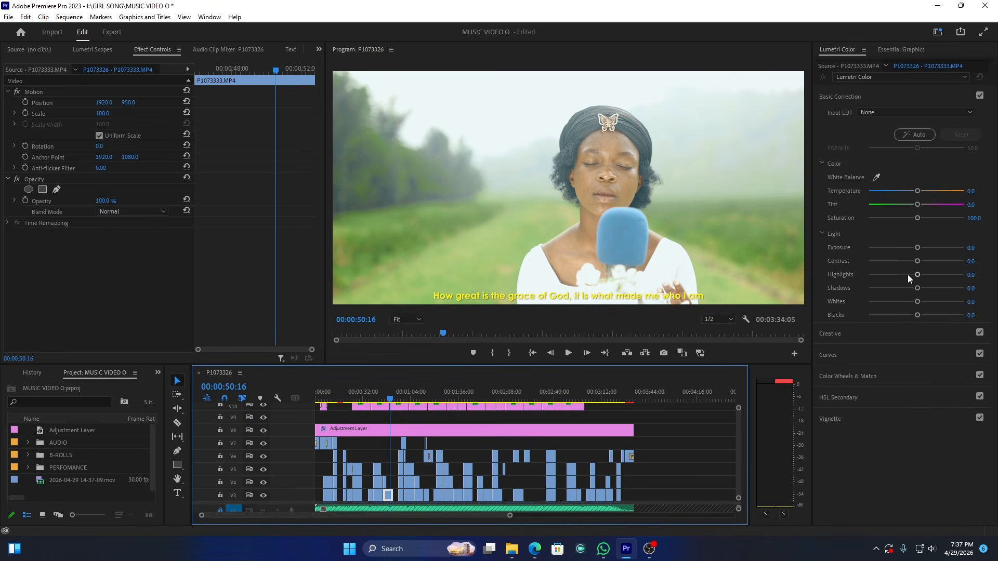
mouse_move(907, 275)
left_mouse_down()
mouse_move(895, 276)
mouse_move(894, 288)
left_mouse_up()
left_click_drag(916, 247, 914, 250)
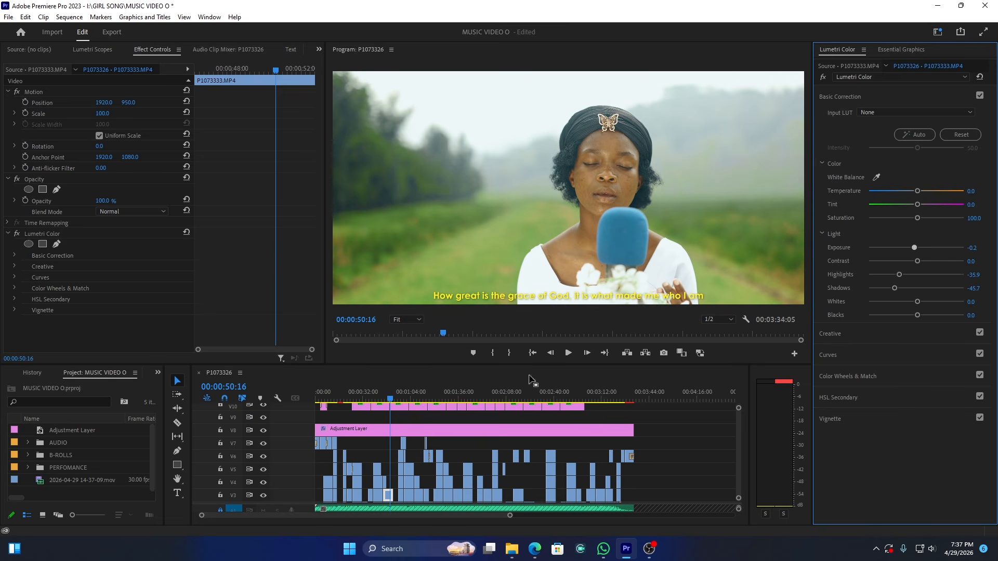
Check the grade at 00:00:31:01, clear the clip selection, and open the media export settings for the sequence
left_click(362, 387)
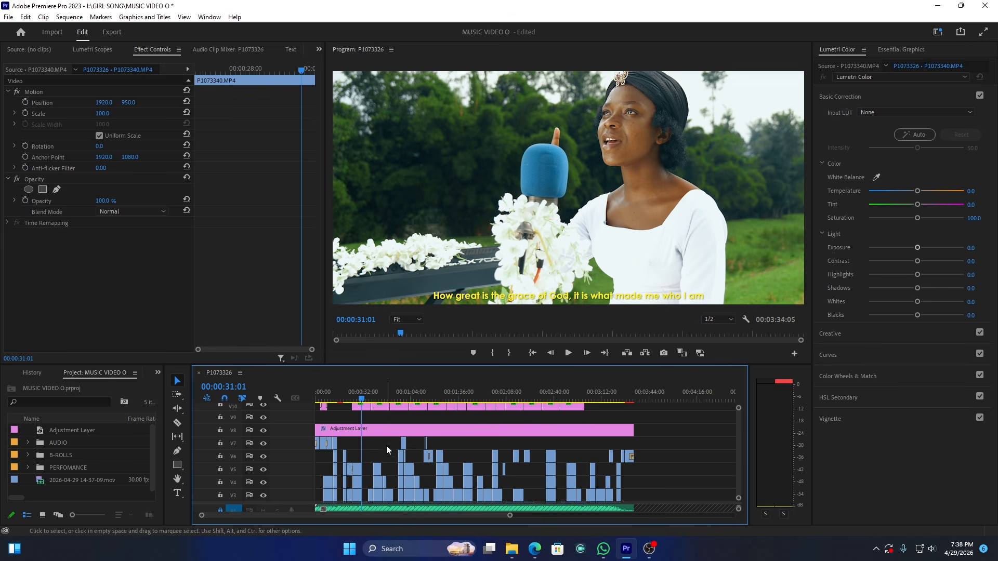
left_click(664, 435)
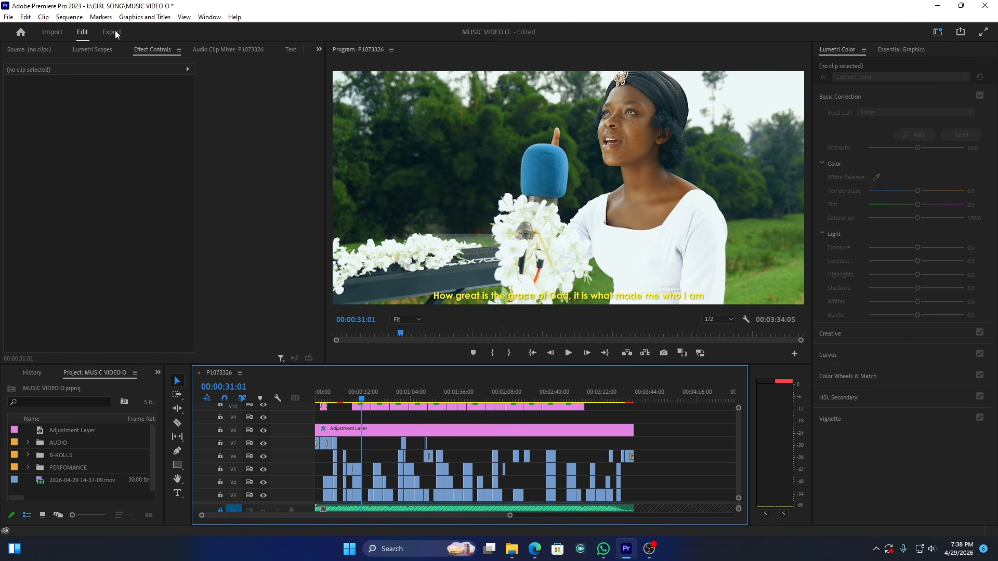
left_click(8, 18)
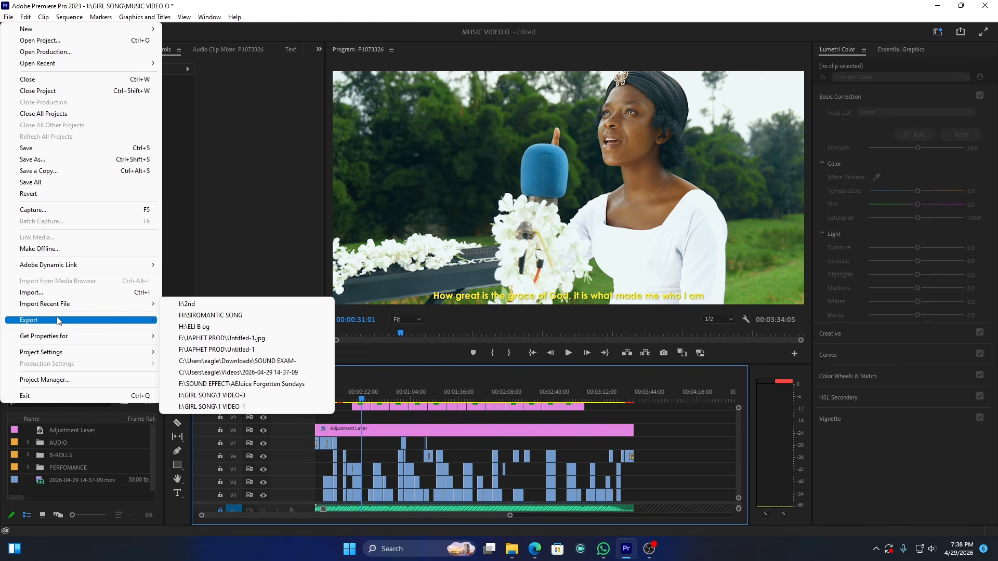
mouse_move(83, 320)
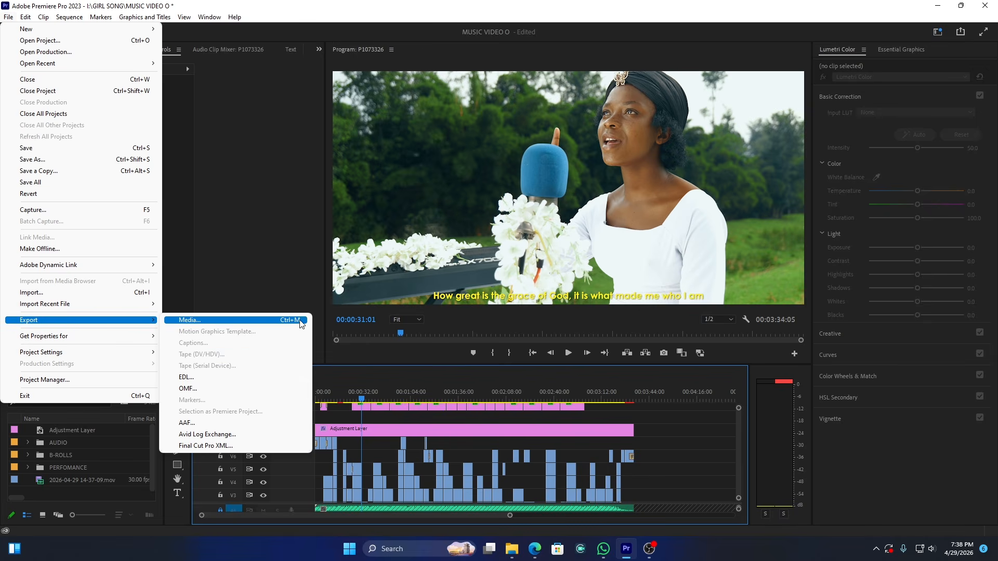
left_click(191, 322)
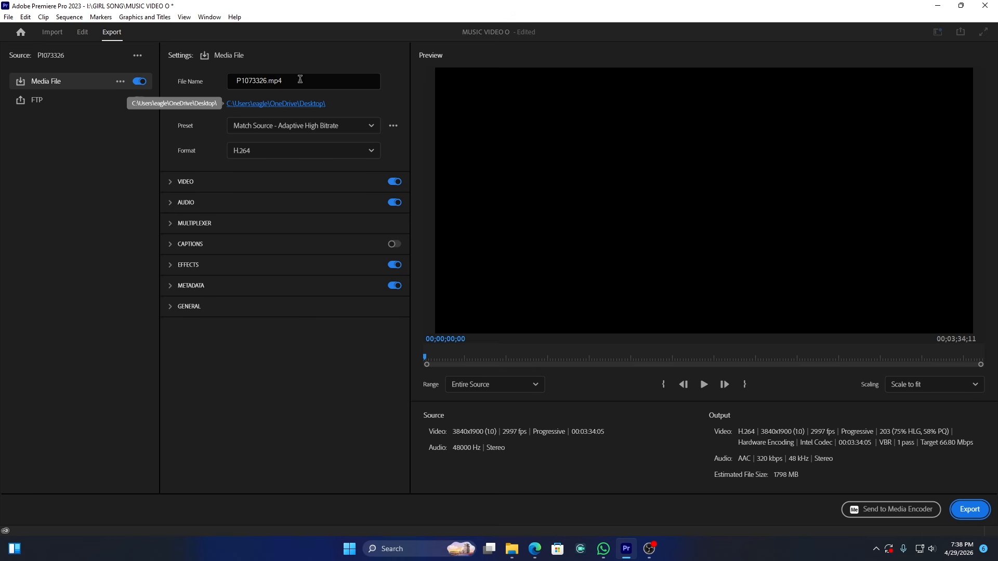
Name the export file MUSIC VIDEO, save it to the Videos folder, and keep the Match Source - Adaptive High Bitrate preset
left_click(299, 80)
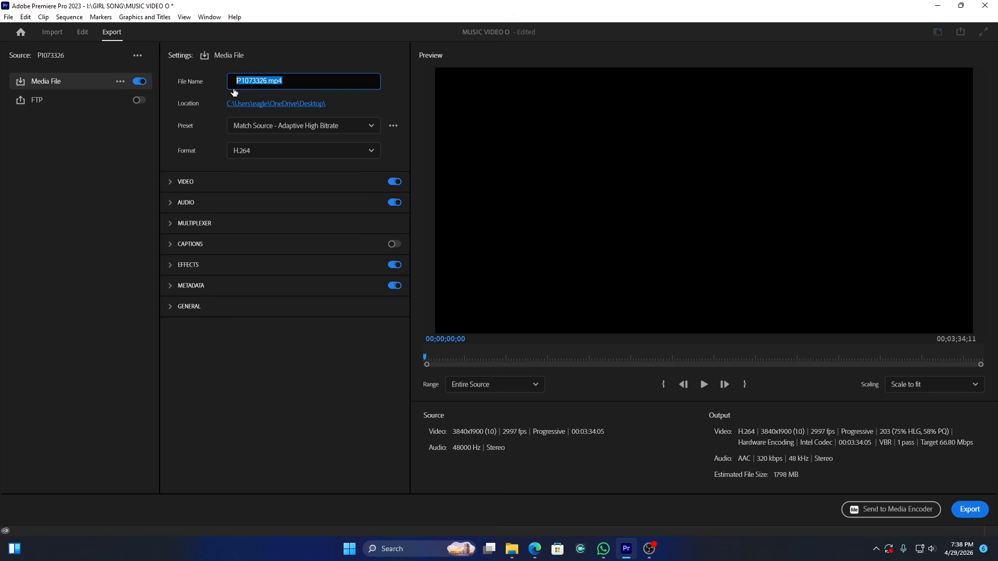
type("MUSIC VIDEO")
left_click(295, 103)
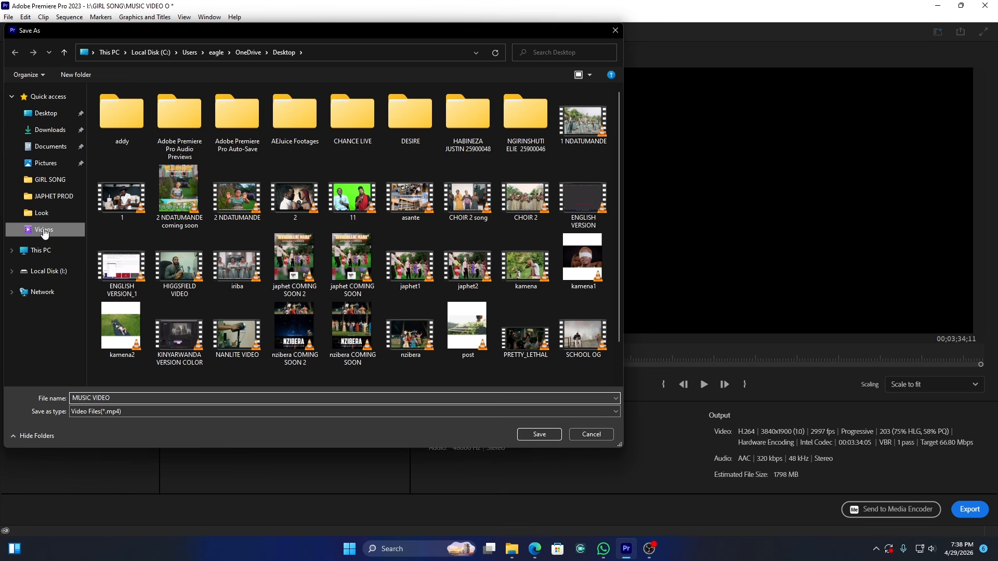
left_click(66, 229)
left_click(540, 434)
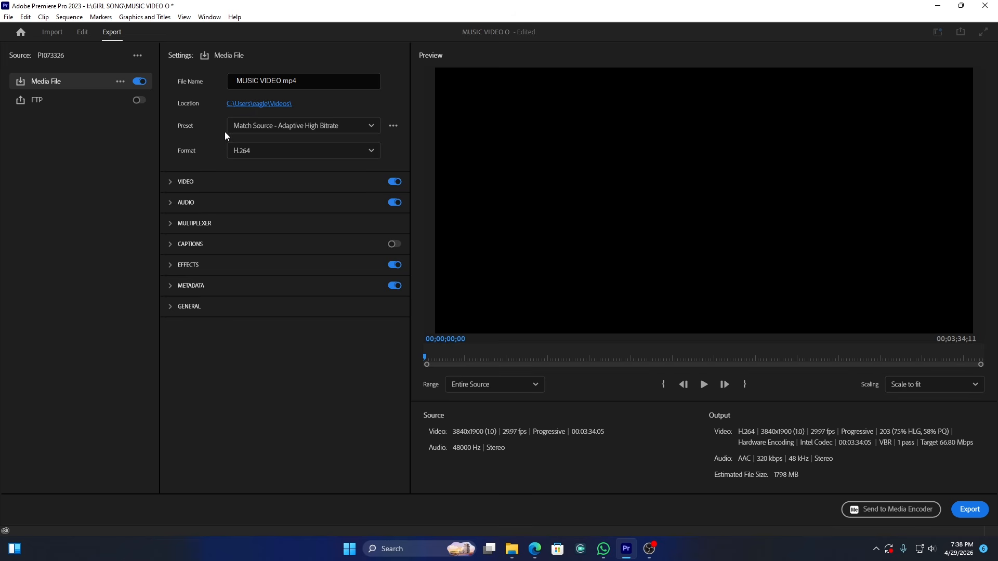
left_click(269, 127)
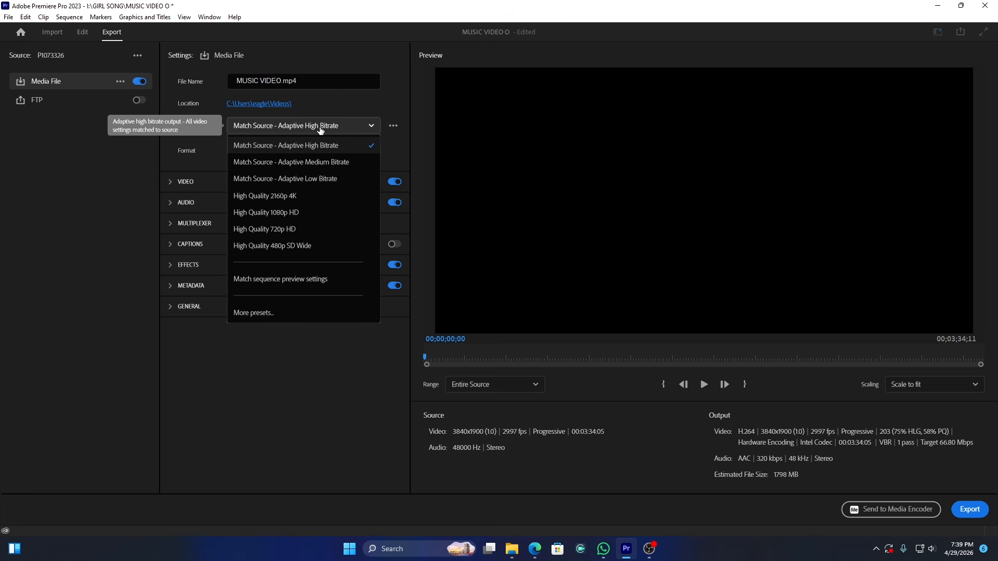
left_click(310, 452)
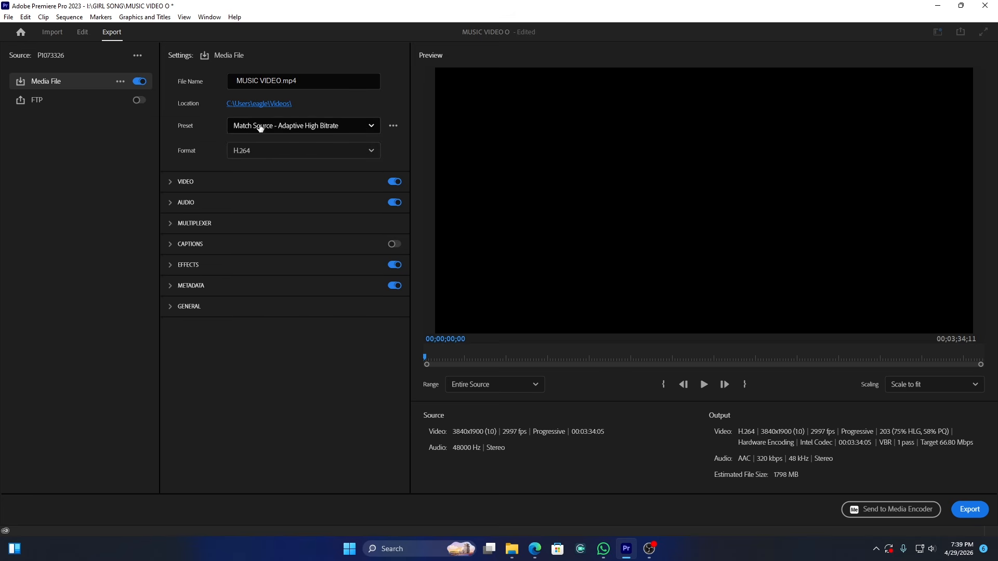